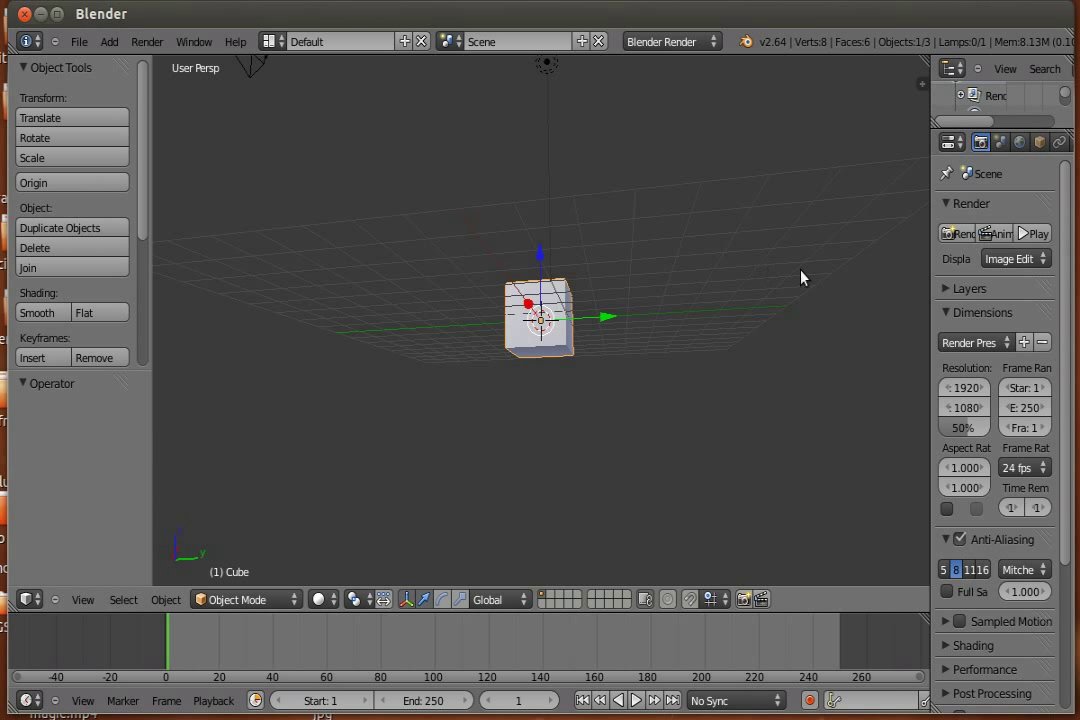
Discard the current scene by reloading the start-up file from File > New
middle_click_drag(724, 191, 643, 316)
left_click(79, 41)
left_click(90, 62)
left_click(86, 41)
left_click(90, 62)
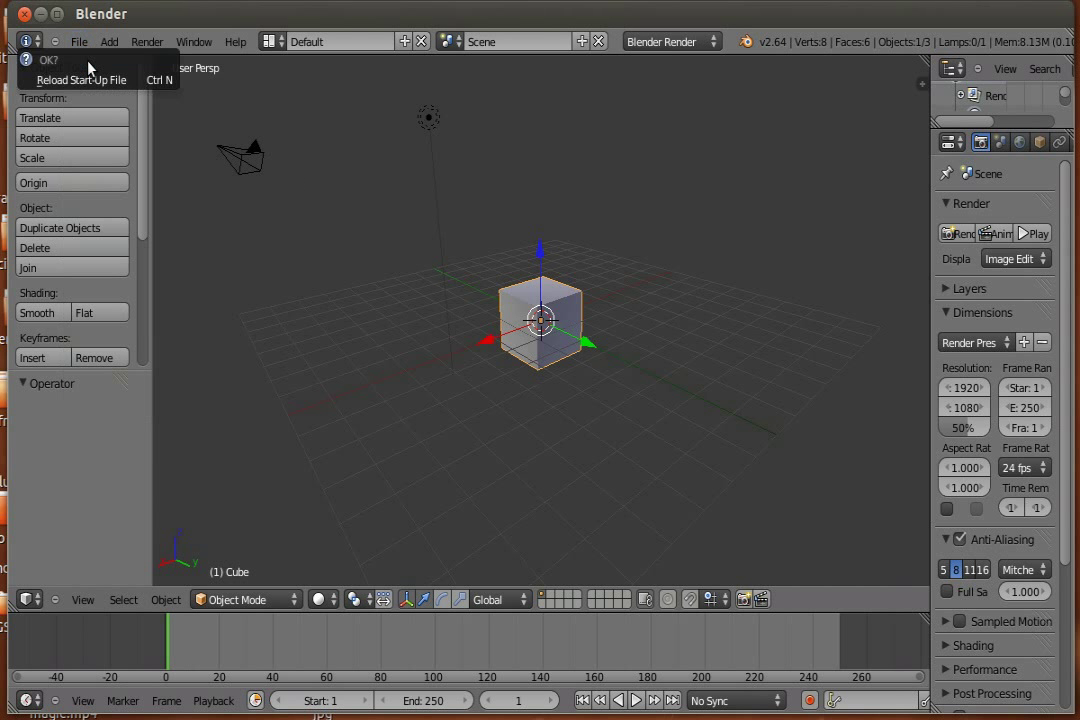
left_click(89, 76)
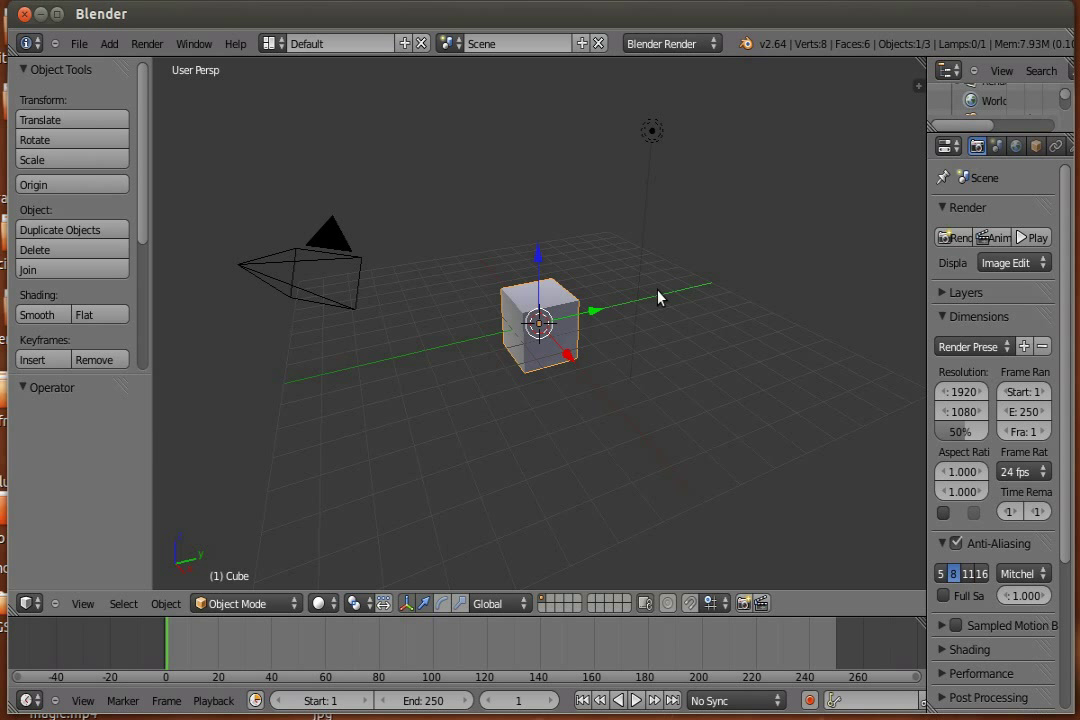
Install add_Window.py from the Blender 2.64 folder and enable the Window Generator 2 add-on
key("ctrl+alt+u")
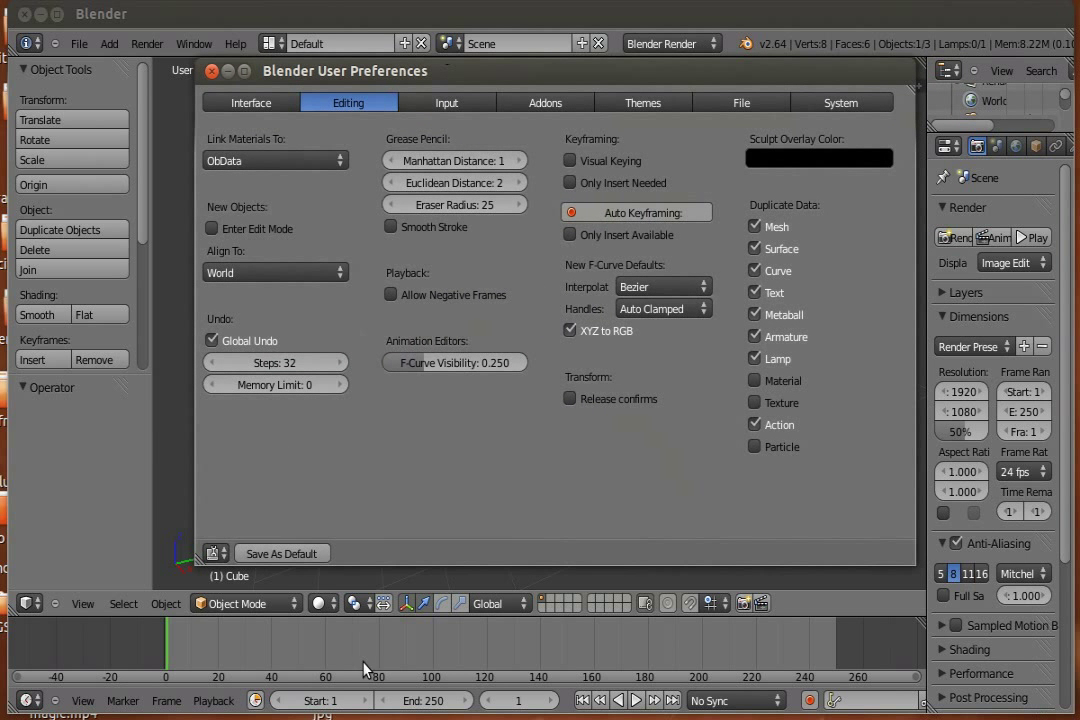
left_click(545, 103)
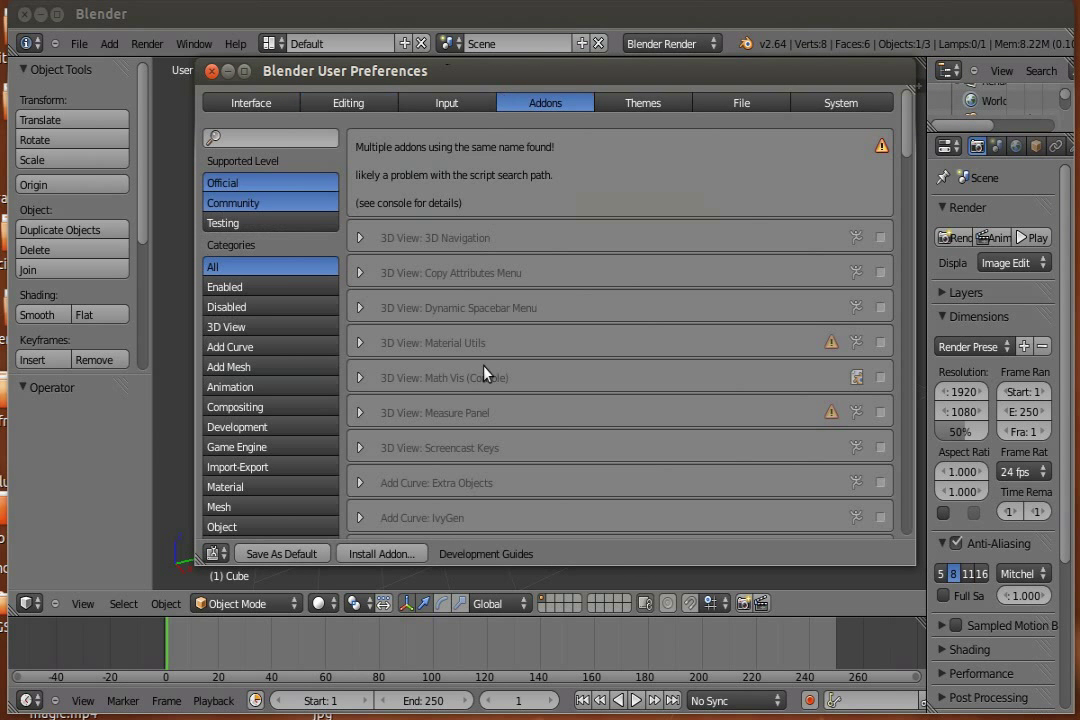
left_click(365, 556)
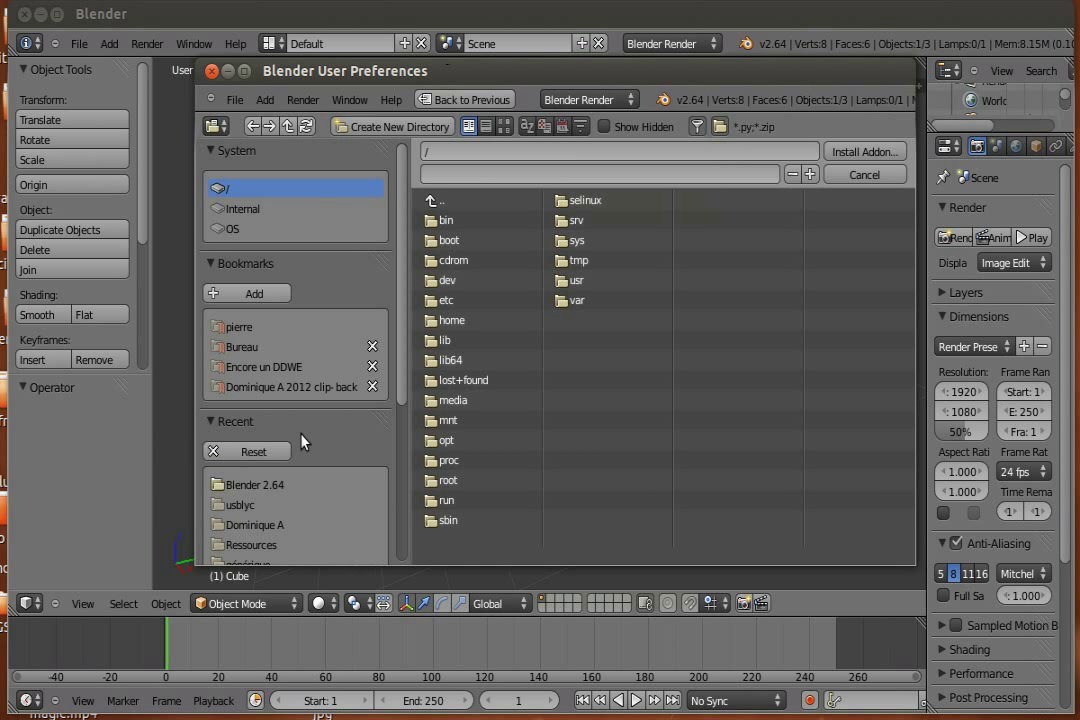
left_click(262, 485)
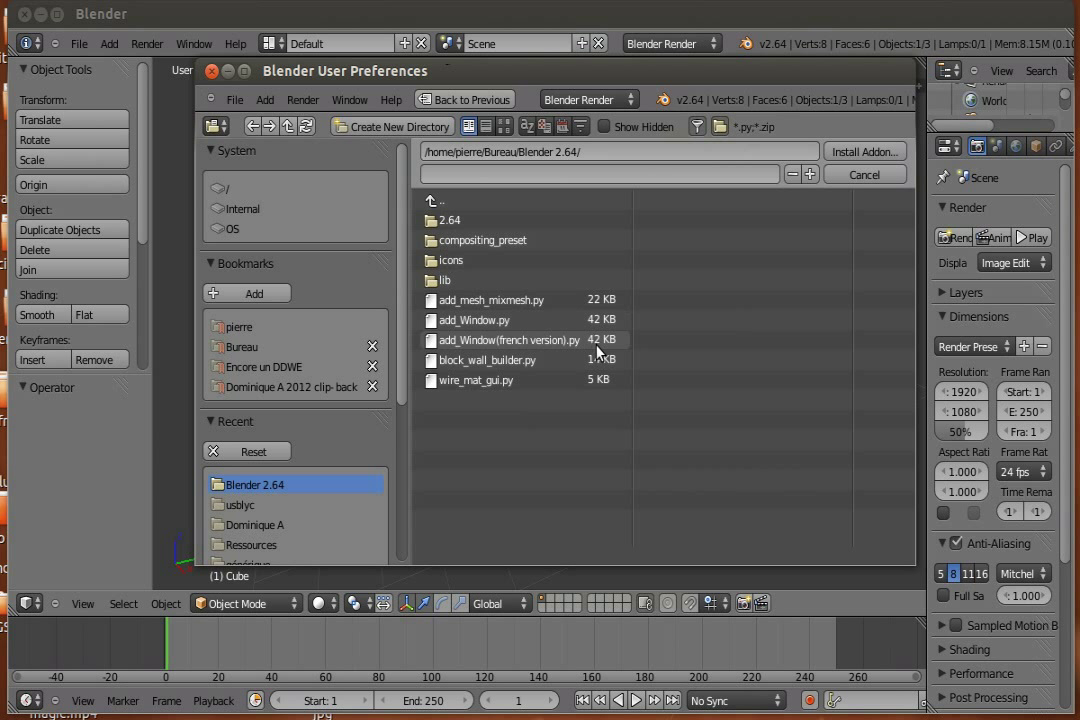
left_click(591, 322)
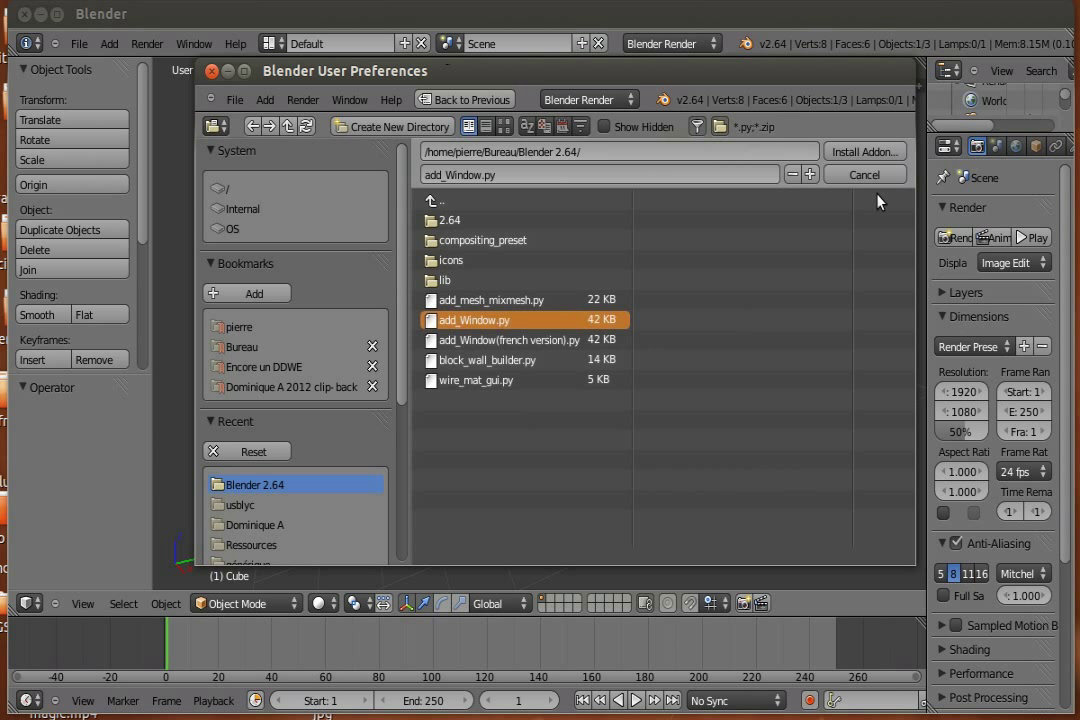
left_click(866, 152)
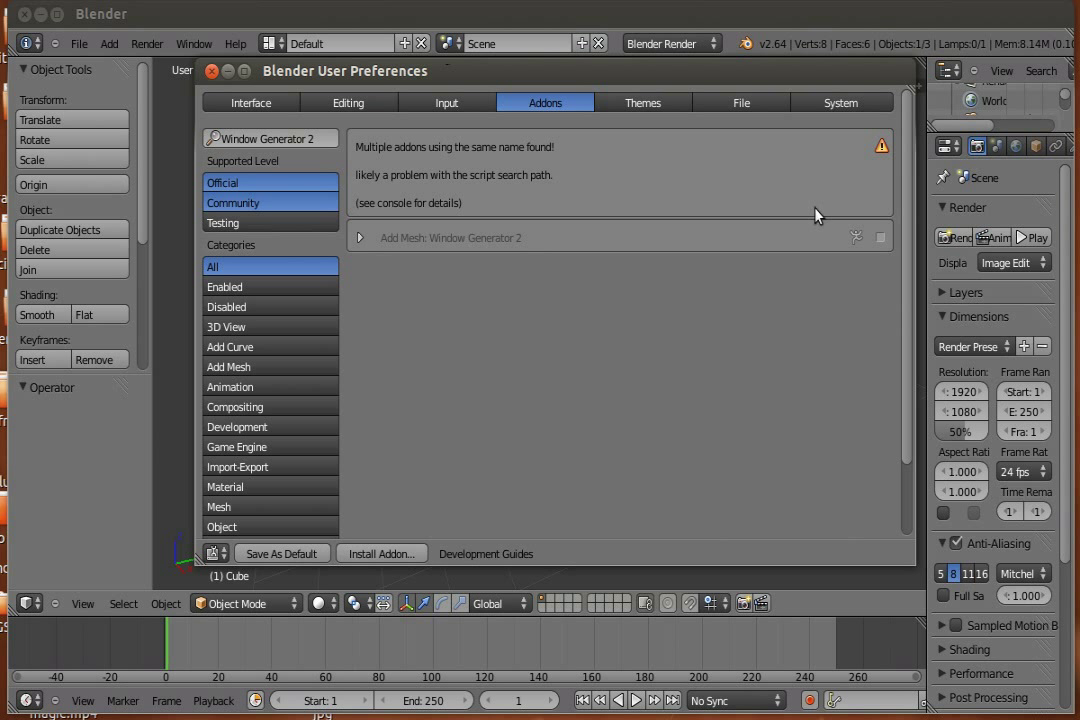
left_click(880, 237)
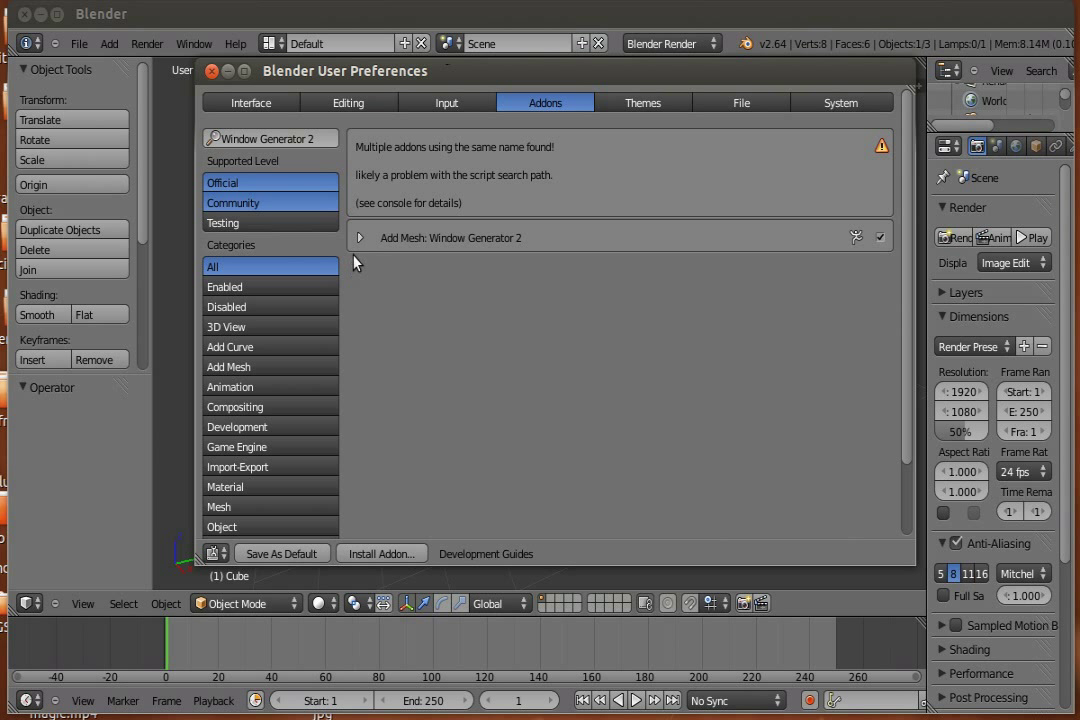
left_click(359, 238)
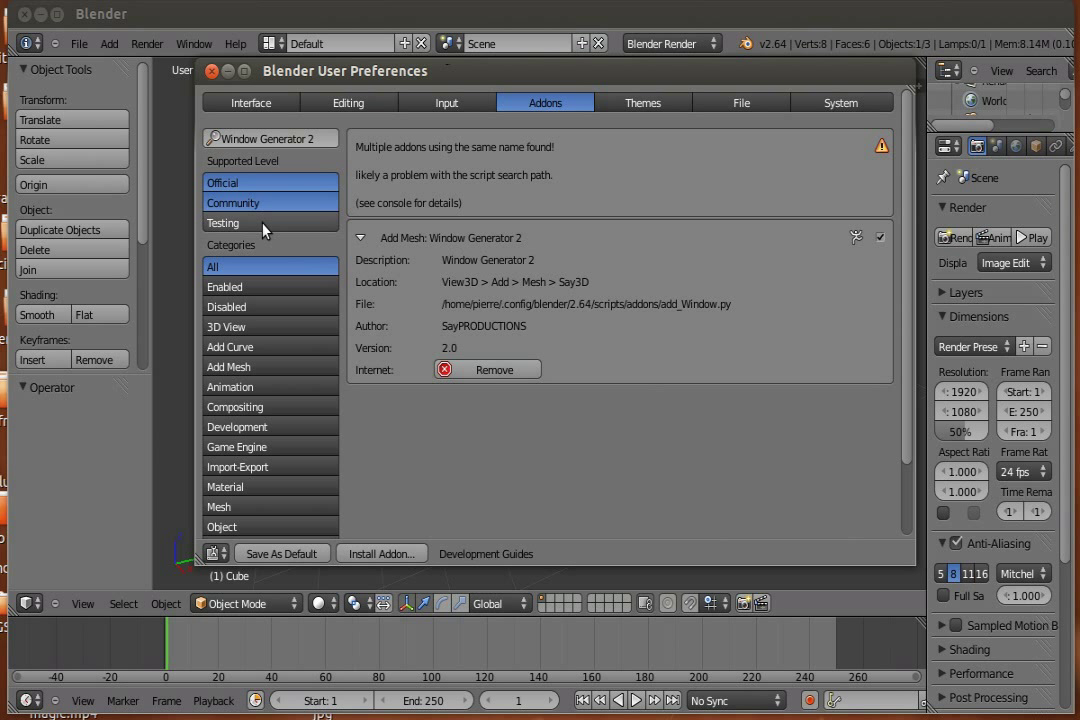
Close Preferences, delete the default cube and add a Window Generator window mesh
left_click(211, 72)
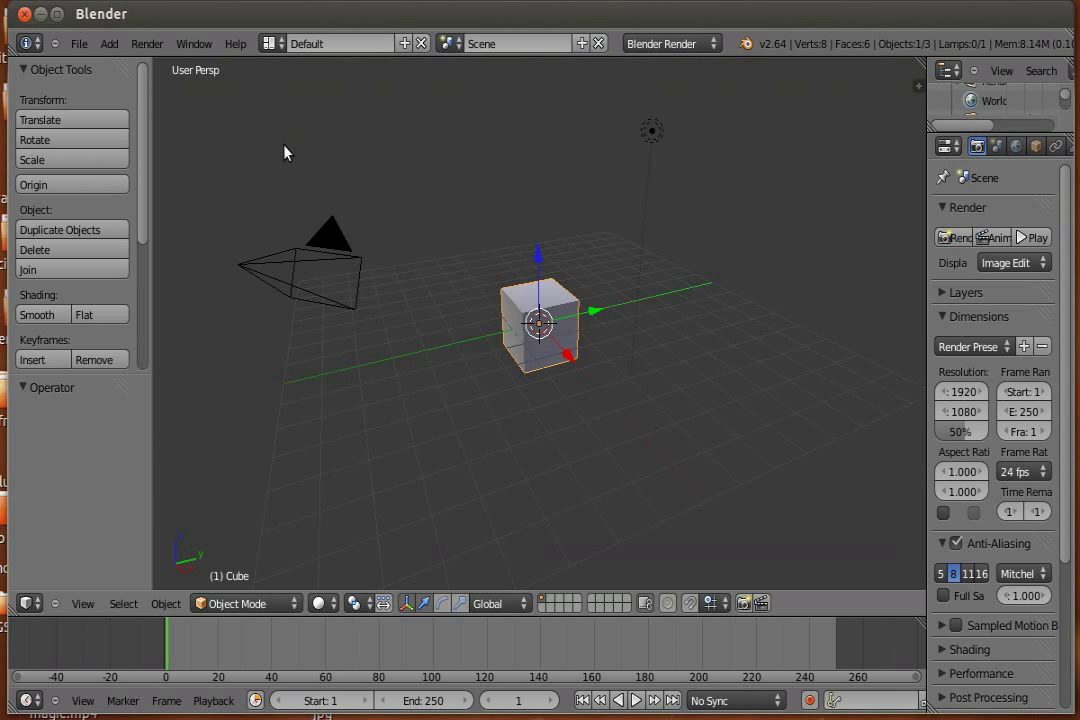
key("x")
left_click(328, 265)
key("shift+a")
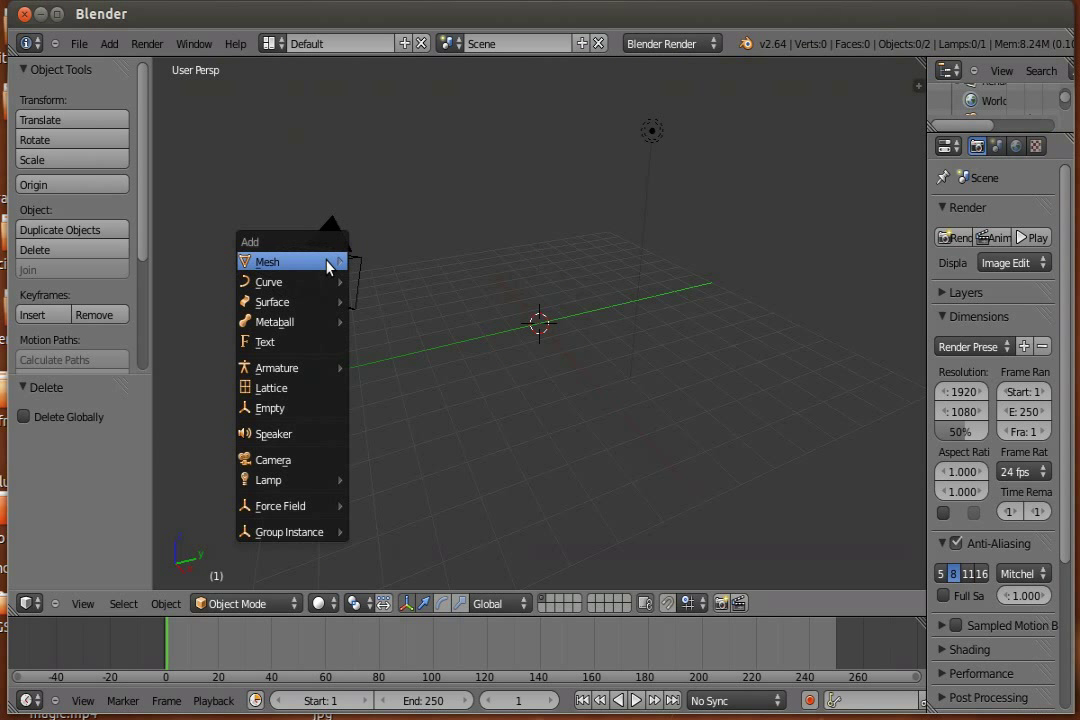
mouse_move(290, 261)
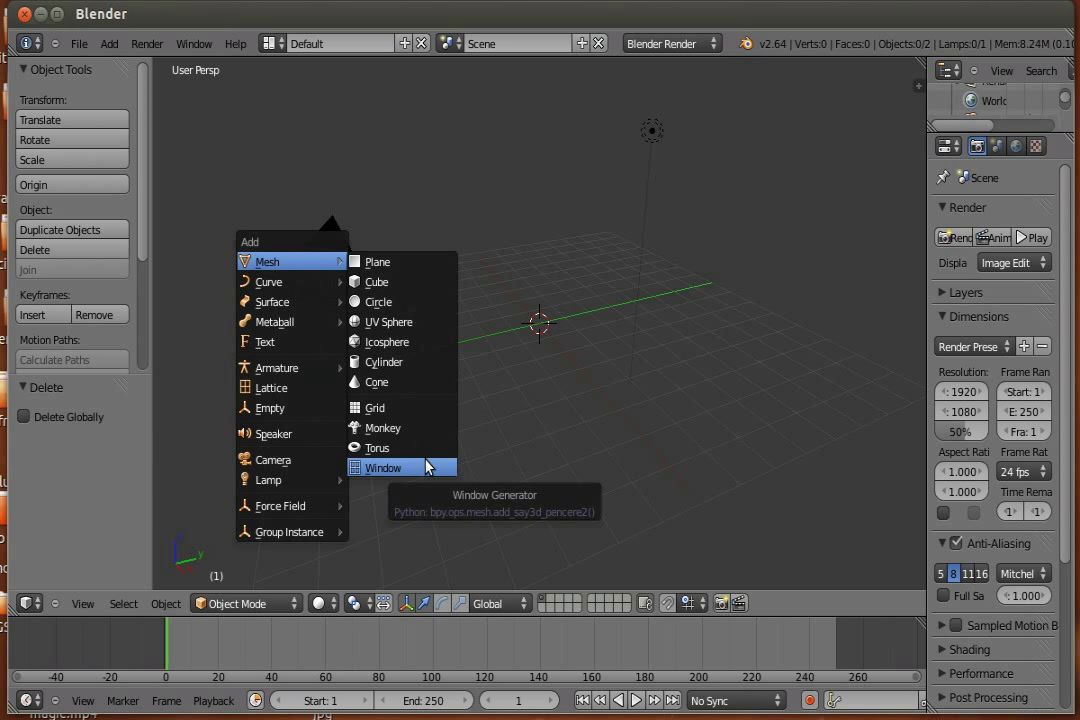
left_click(427, 467)
Widen the tool shelf and enlarge the Window panel to reveal settings like frame material
scroll(620, 350, "up", 5)
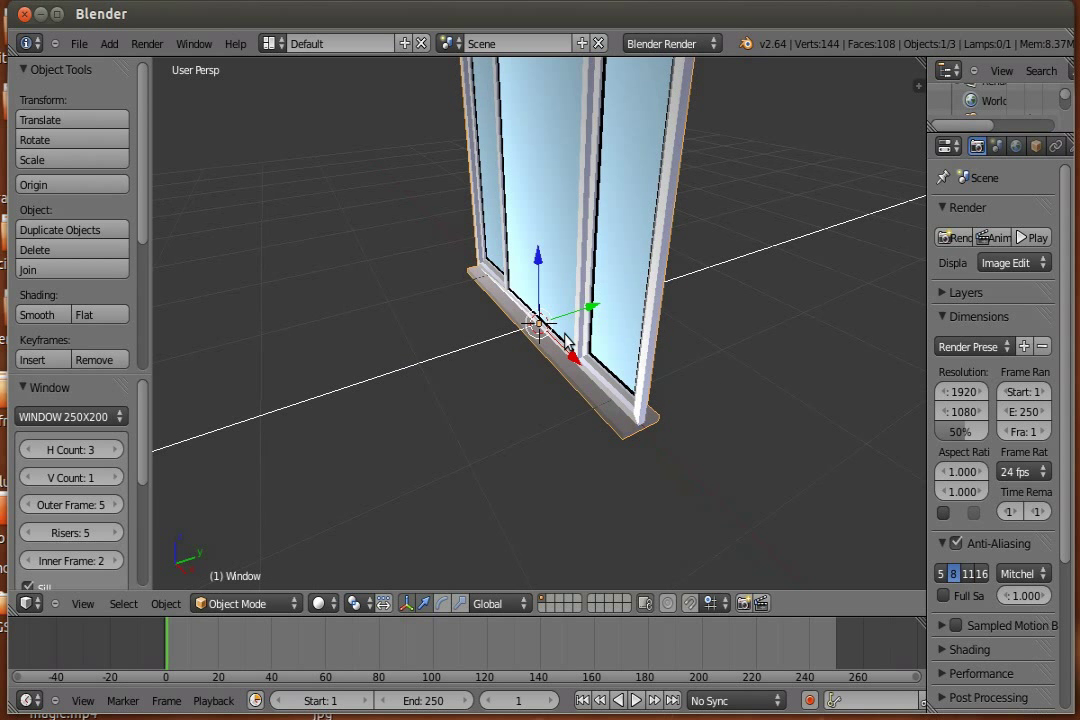
mouse_move(565, 340)
middle_mouse_down()
mouse_move(677, 272)
mouse_move(706, 403)
mouse_move(515, 367)
middle_mouse_up()
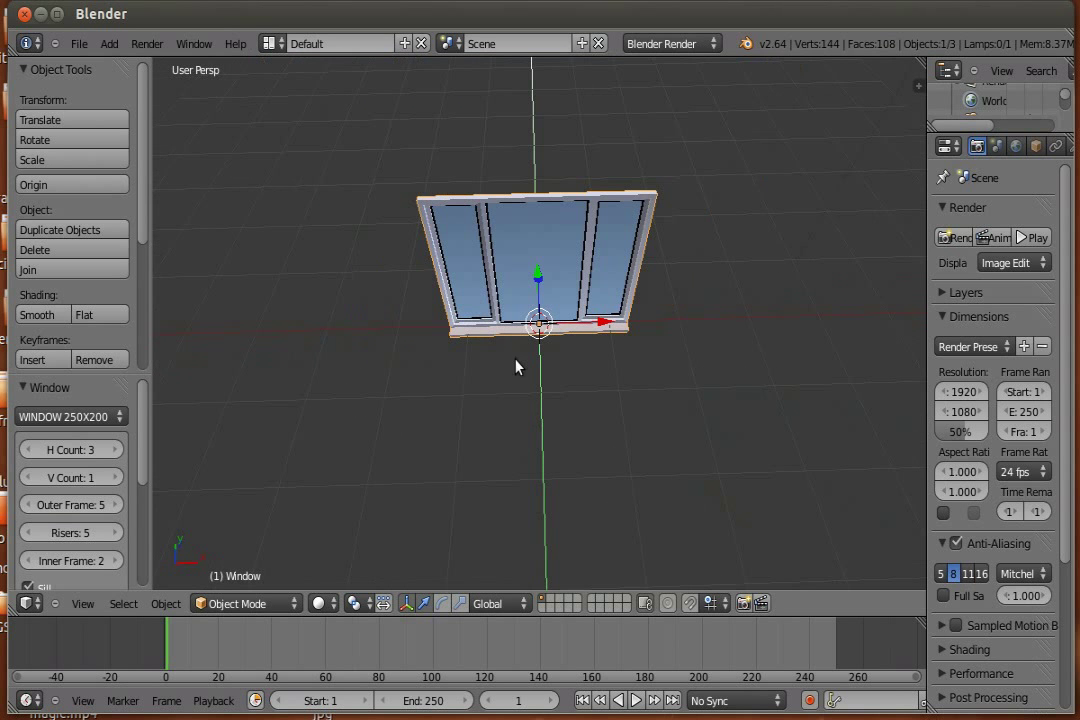
mouse_move(155, 391)
left_mouse_down()
mouse_move(285, 388)
mouse_move(250, 310)
mouse_move(258, 234)
left_mouse_up()
mouse_move(692, 357)
middle_mouse_down()
mouse_move(588, 205)
mouse_move(494, 275)
mouse_move(892, 272)
middle_mouse_up()
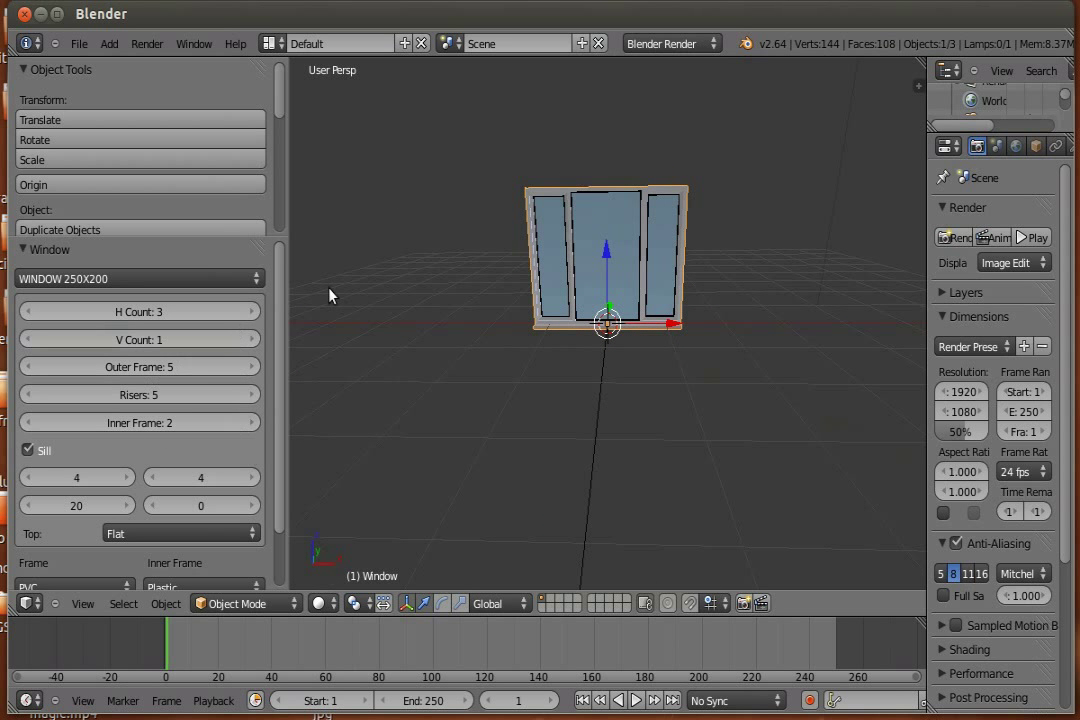
mouse_move(275, 237)
left_mouse_down()
mouse_move(290, 218)
mouse_move(482, 210)
left_mouse_up()
Try the DOOR 80X230 and WINDOW 180X200 size presets, then return to WINDOW 250X200
left_click(306, 234)
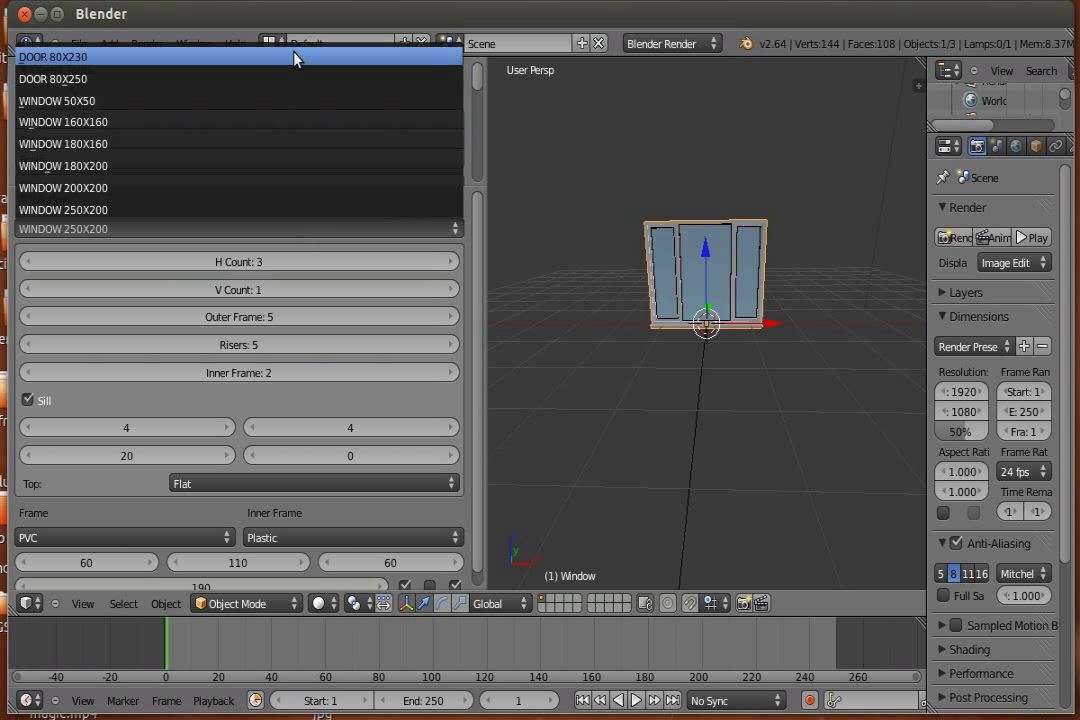
left_click(295, 58)
left_click(277, 225)
left_click(277, 209)
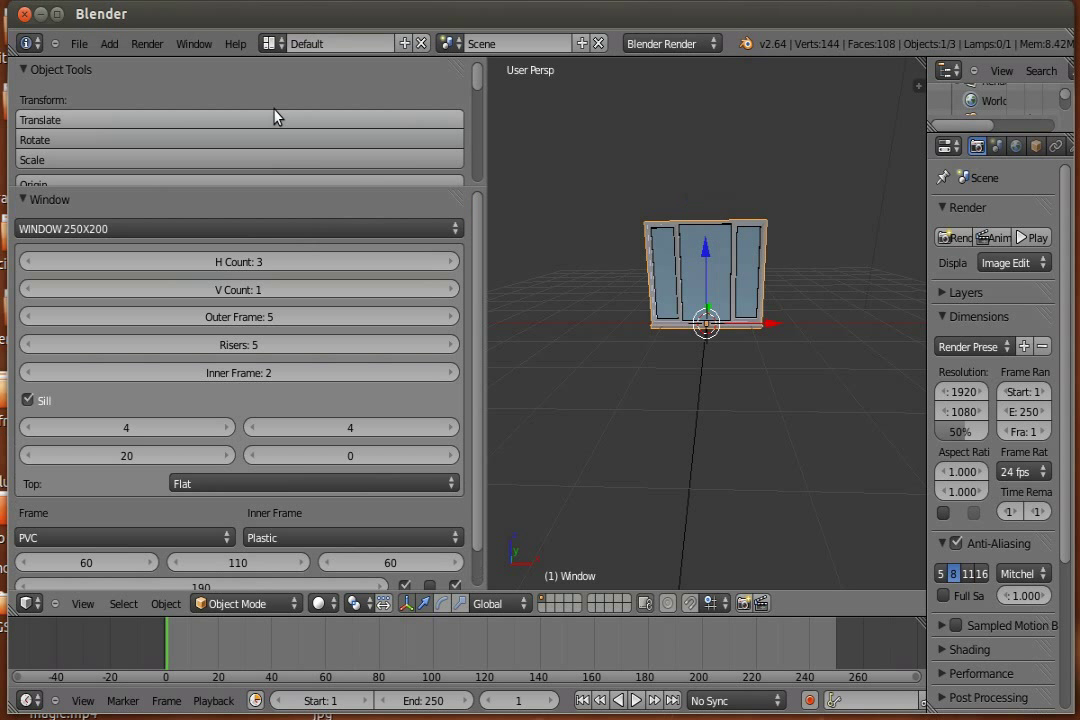
left_click(272, 232)
left_click(268, 145)
left_click(278, 228)
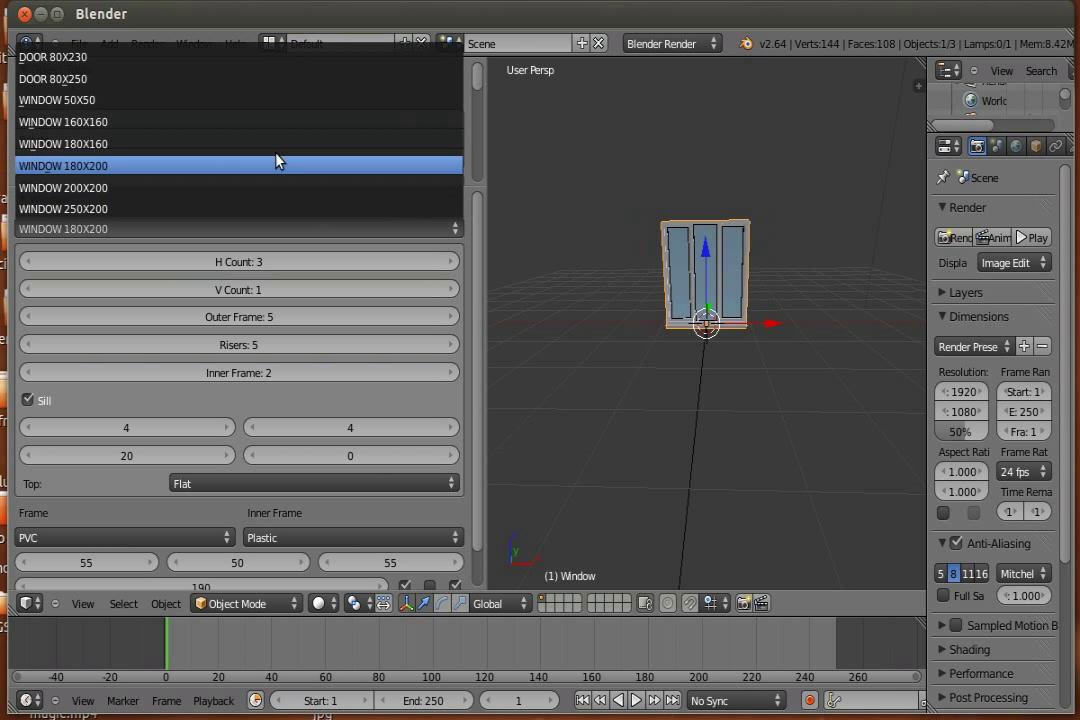
left_click(268, 150)
left_click(277, 230)
left_click(277, 212)
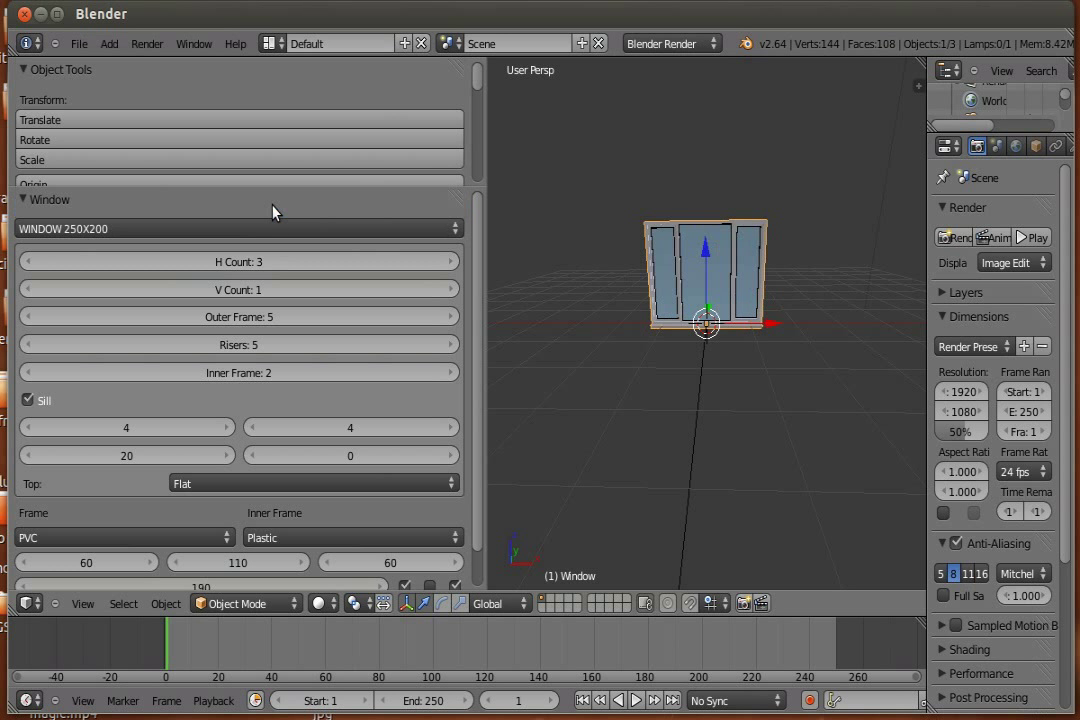
Try the WINDOW 160X160 and 50X50 presets before settling back on WINDOW 250X200
middle_click_drag(815, 318, 670, 309)
left_click(427, 228)
left_click(405, 118)
left_click(410, 229)
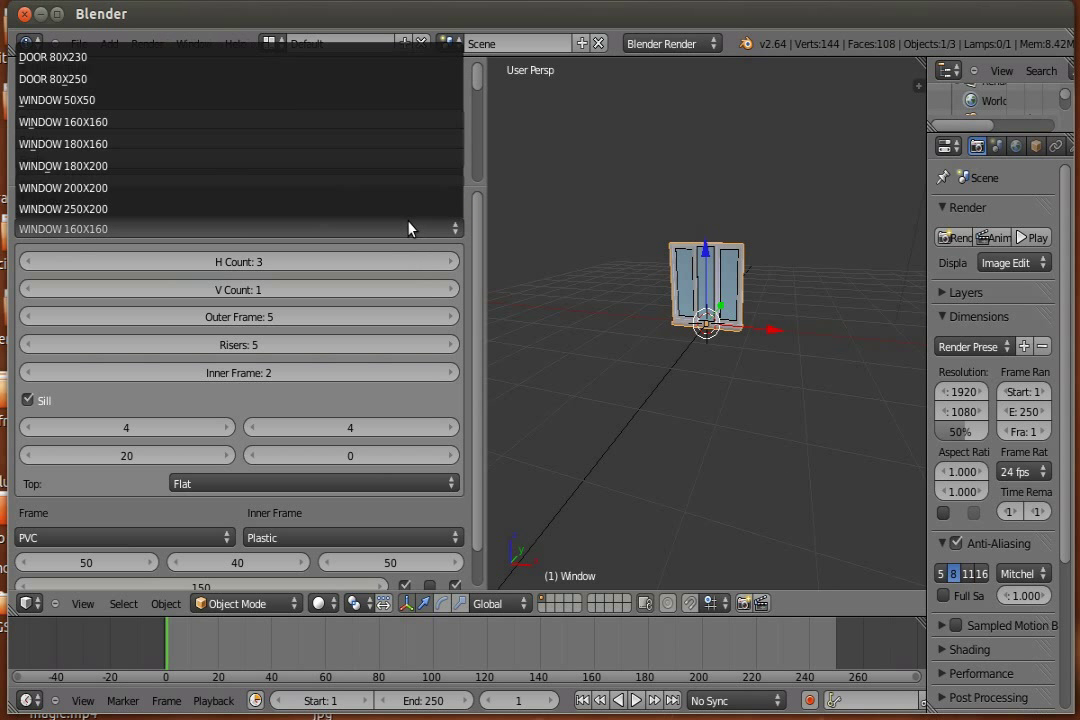
left_click(378, 99)
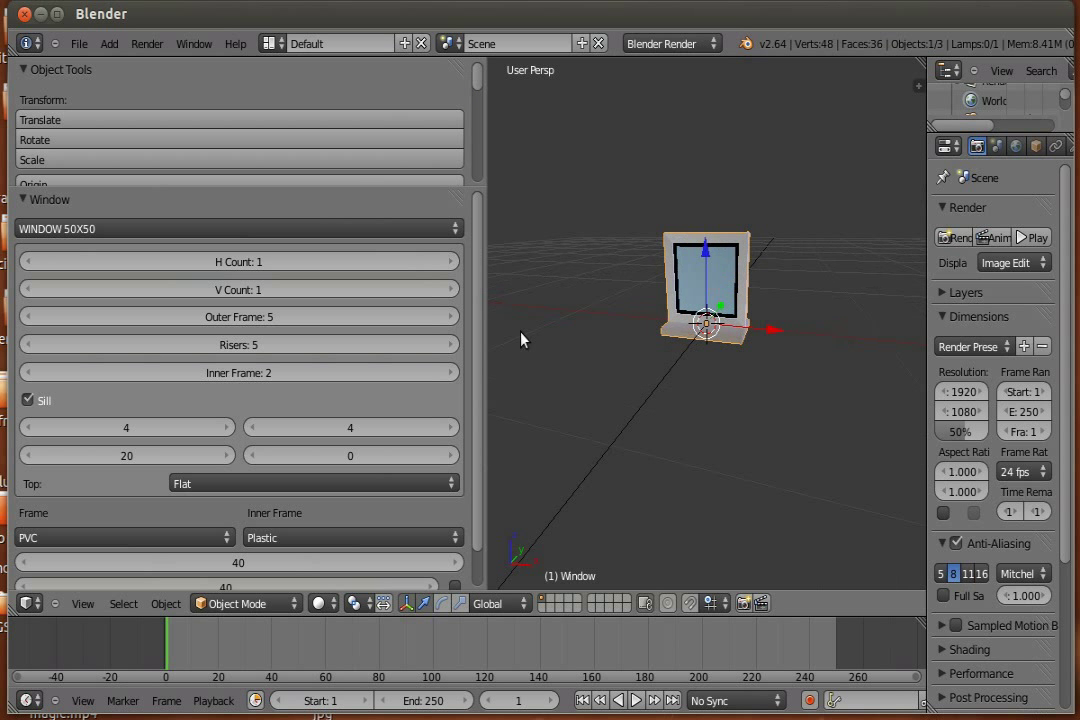
left_click(305, 230)
left_click(297, 208)
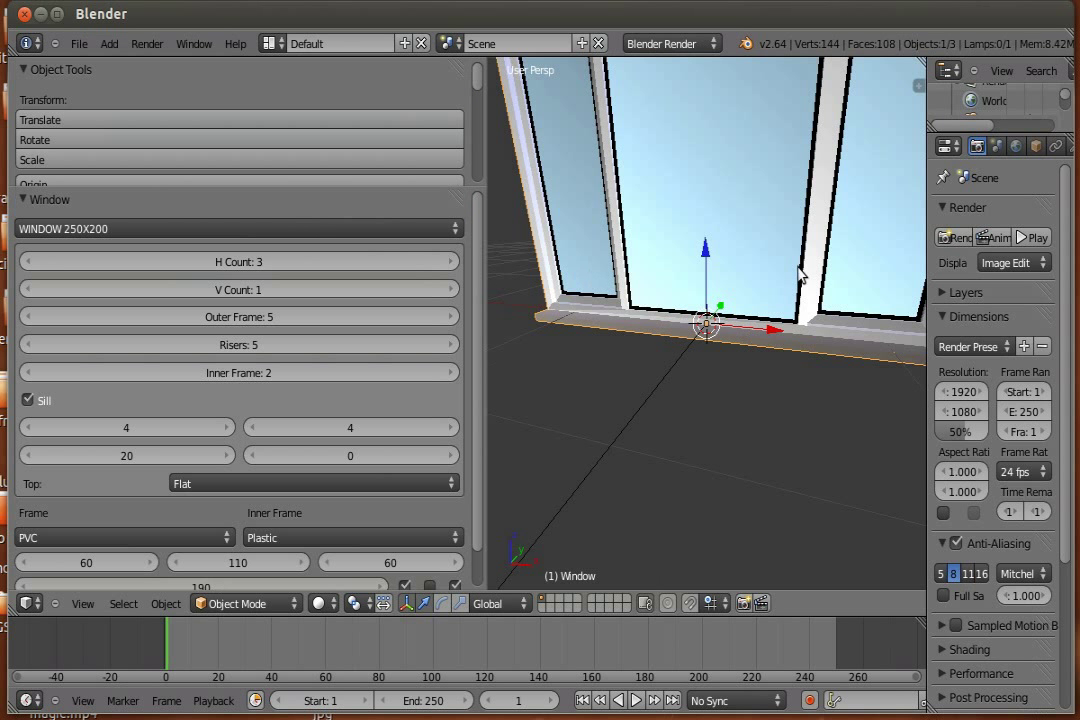
mouse_move(840, 285)
middle_mouse_down()
mouse_move(559, 321)
mouse_move(839, 362)
mouse_move(685, 311)
mouse_move(735, 248)
mouse_move(741, 211)
middle_mouse_up()
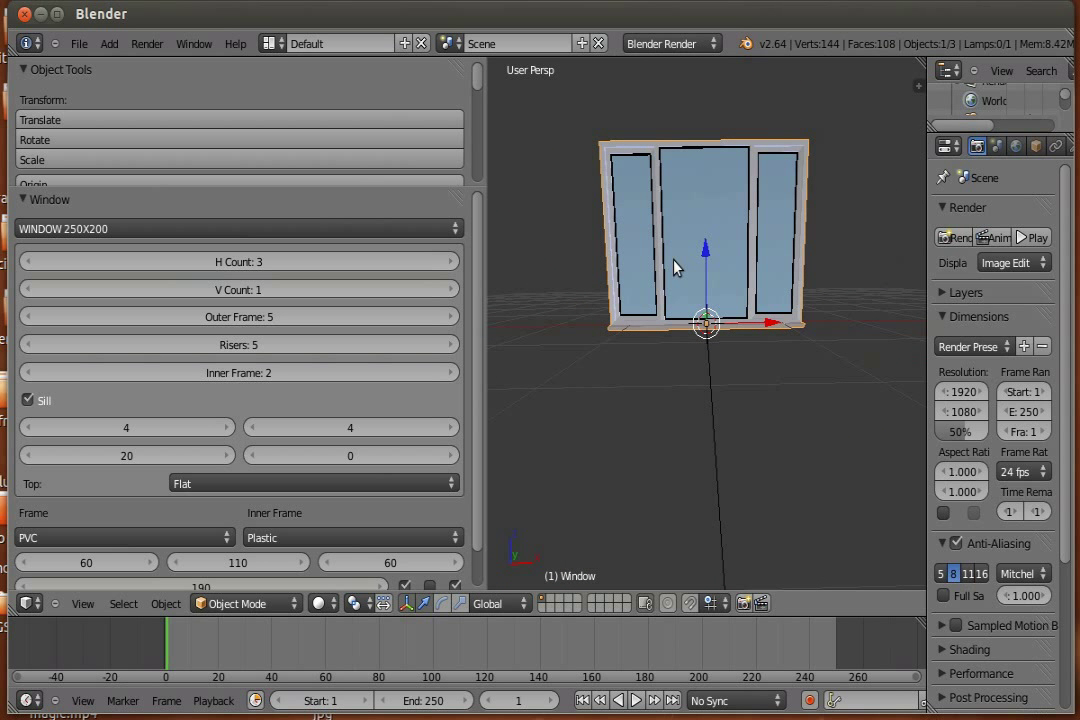
middle_click_drag(677, 265, 468, 255)
left_click_drag(486, 205, 535, 205)
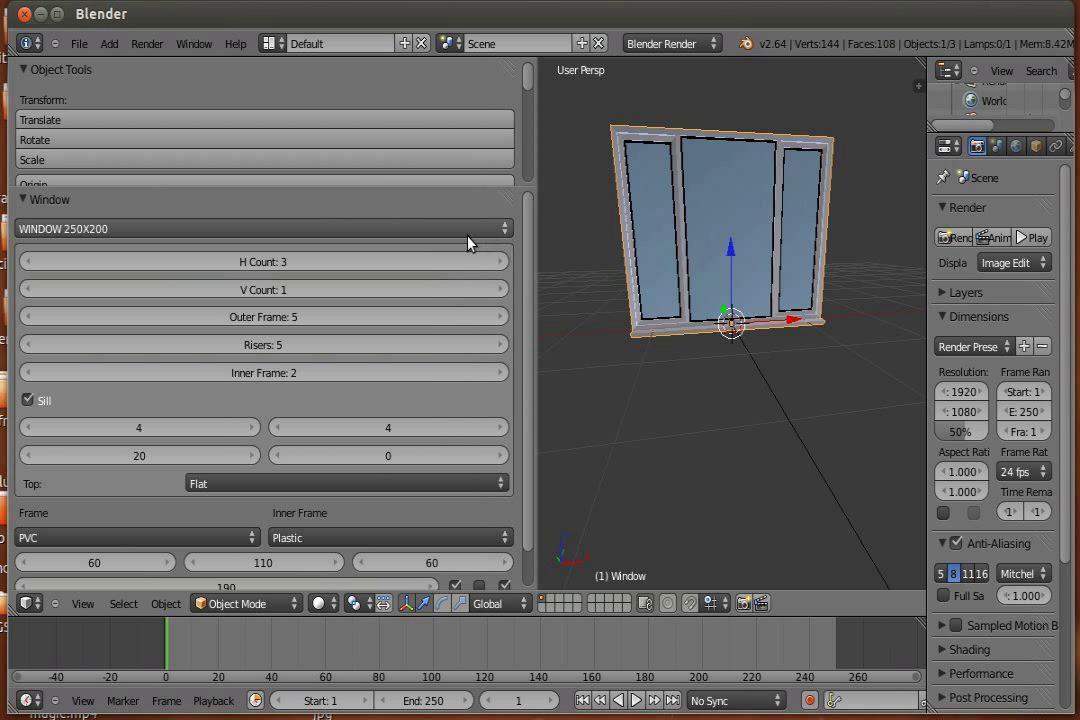
scroll(470, 243, "down", 2)
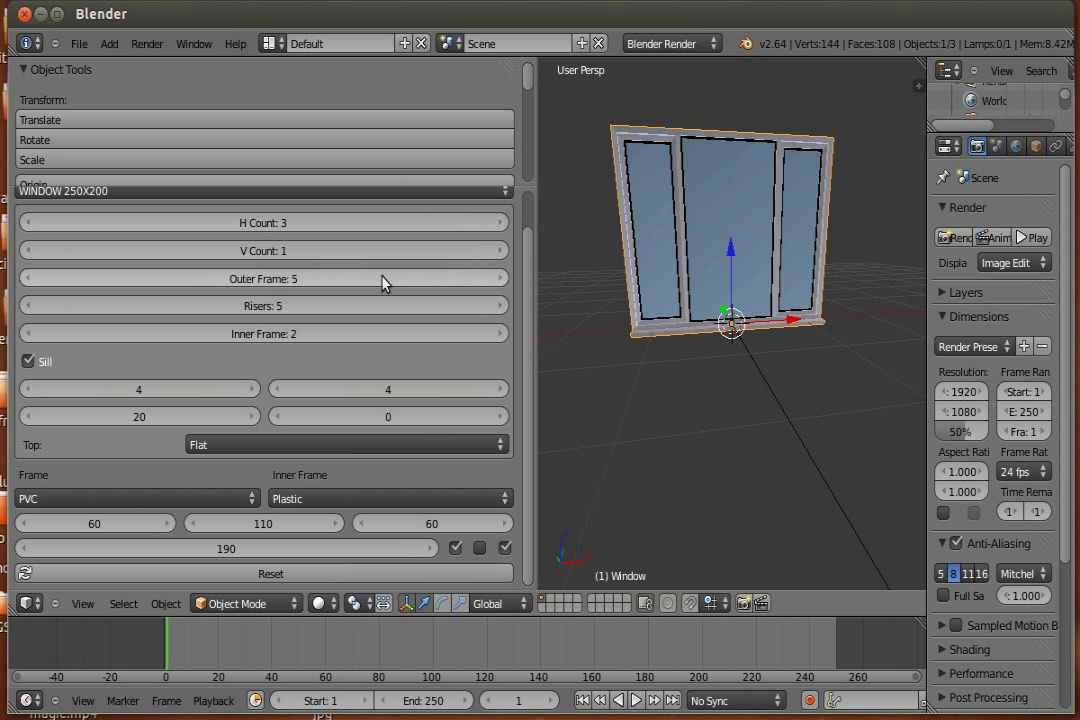
Try horizontal pane counts up to 8, then set H Count to 3
left_click(500, 222)
left_click(500, 222)
left_click(500, 222)
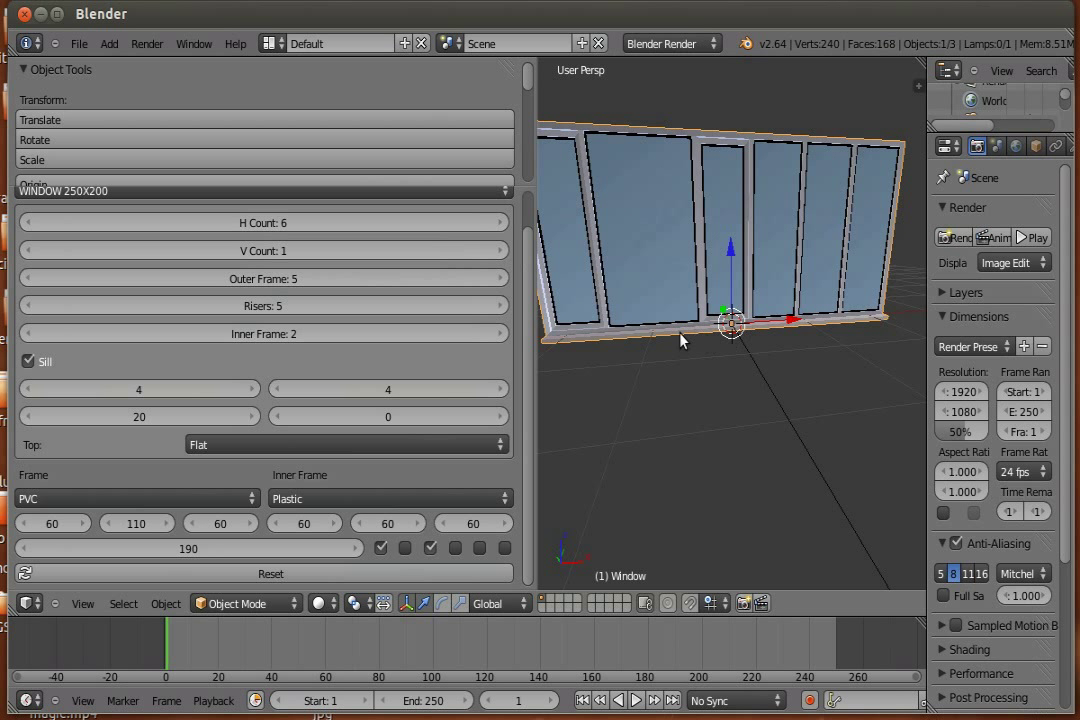
middle_click_drag(680, 340, 723, 330)
mouse_move(737, 283)
middle_mouse_down()
mouse_move(706, 284)
mouse_move(726, 323)
middle_mouse_up()
scroll(726, 323, "down", 3)
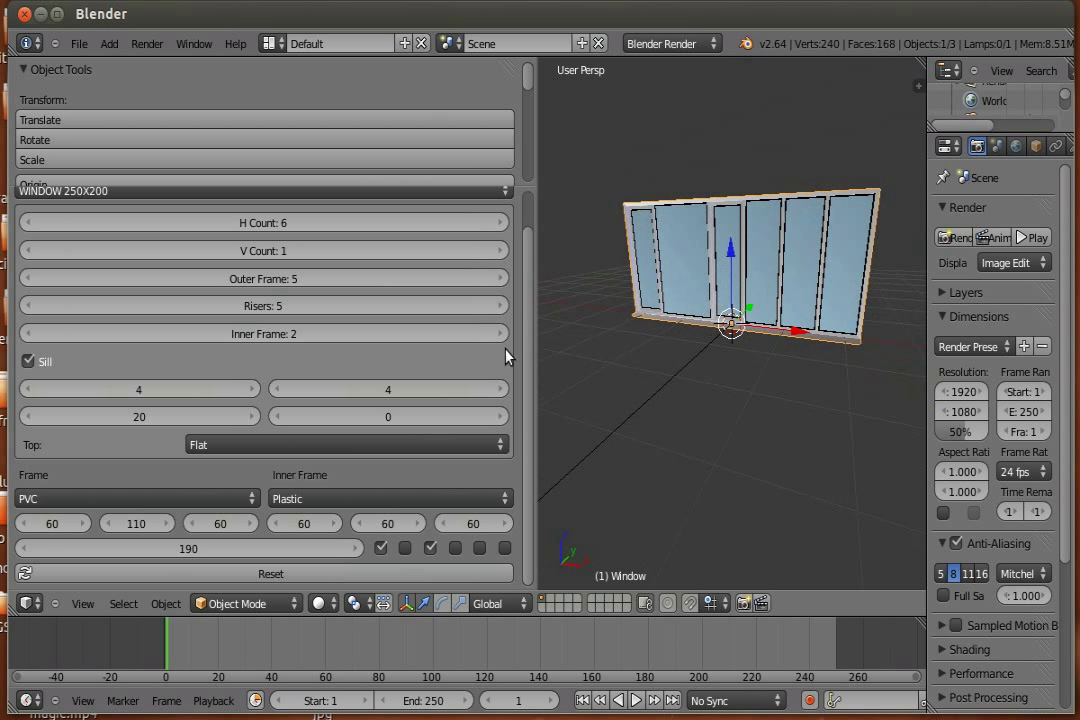
left_click(503, 222)
left_click(503, 222)
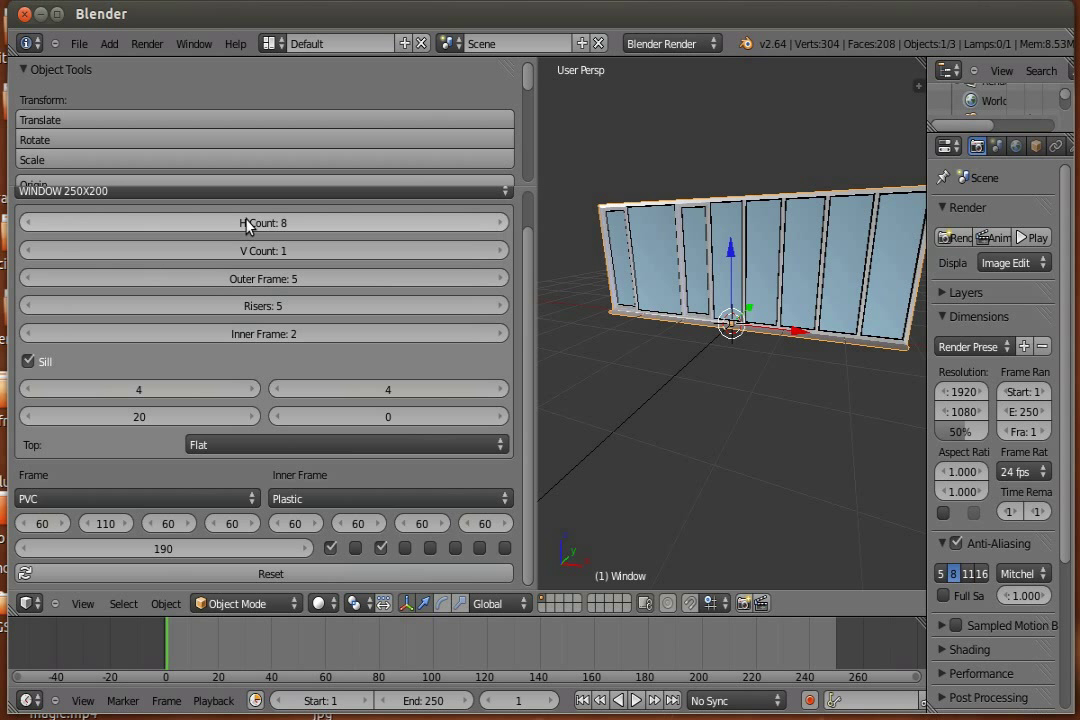
left_click(57, 222)
left_click(57, 222)
left_click(57, 222)
left_click(57, 222)
left_click(57, 222)
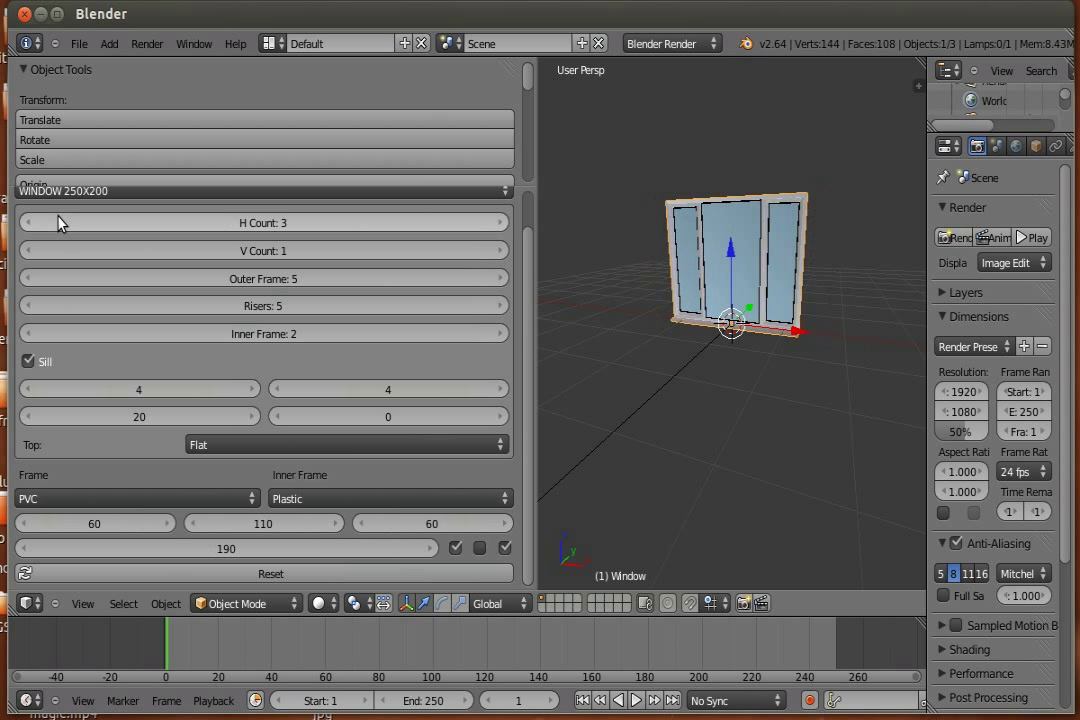
Try vertical pane counts between 2 and 4, settling on V Count 3
left_click(499, 252)
left_click(499, 252)
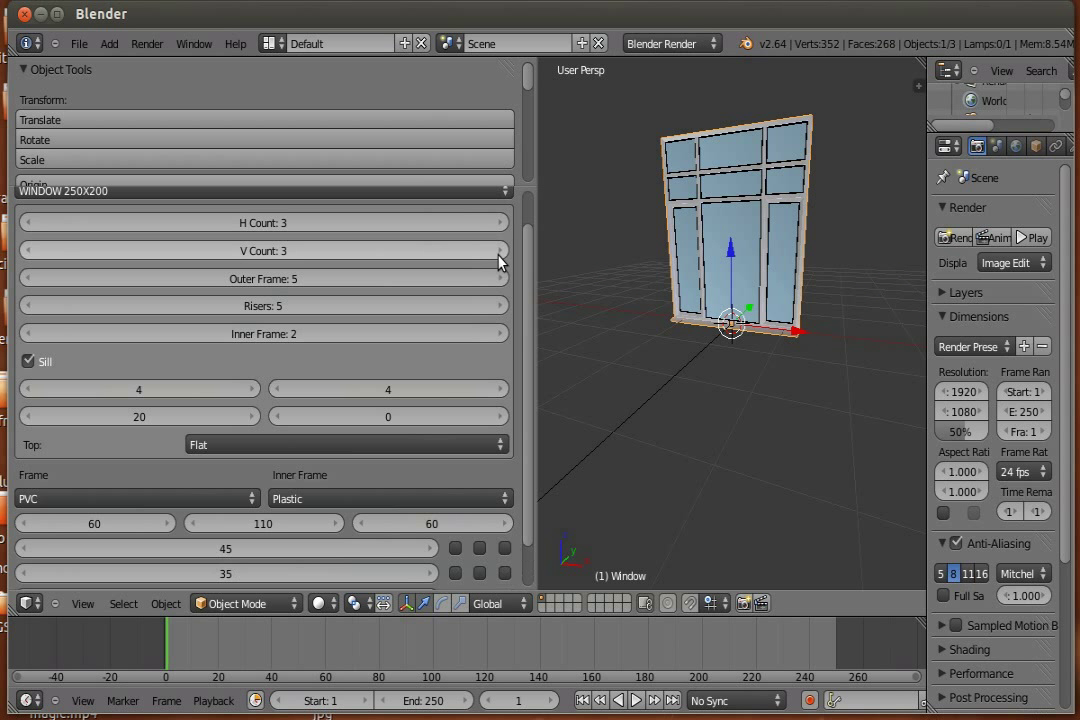
left_click(499, 252)
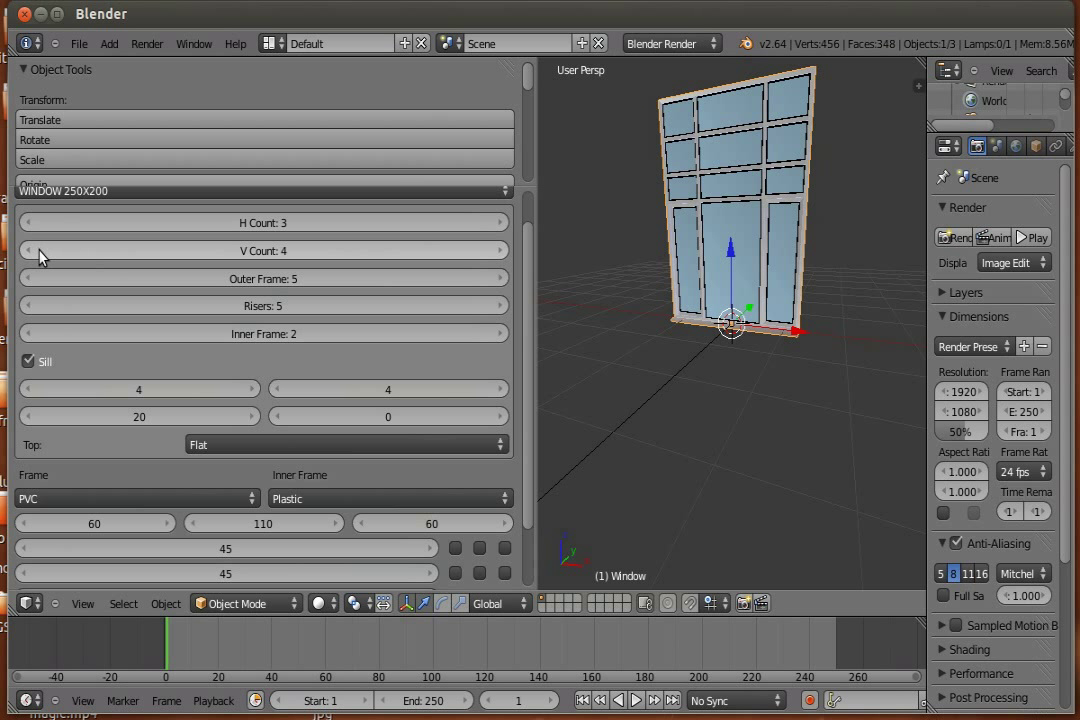
left_click(39, 252)
left_click(39, 252)
left_click(500, 251)
left_click(500, 251)
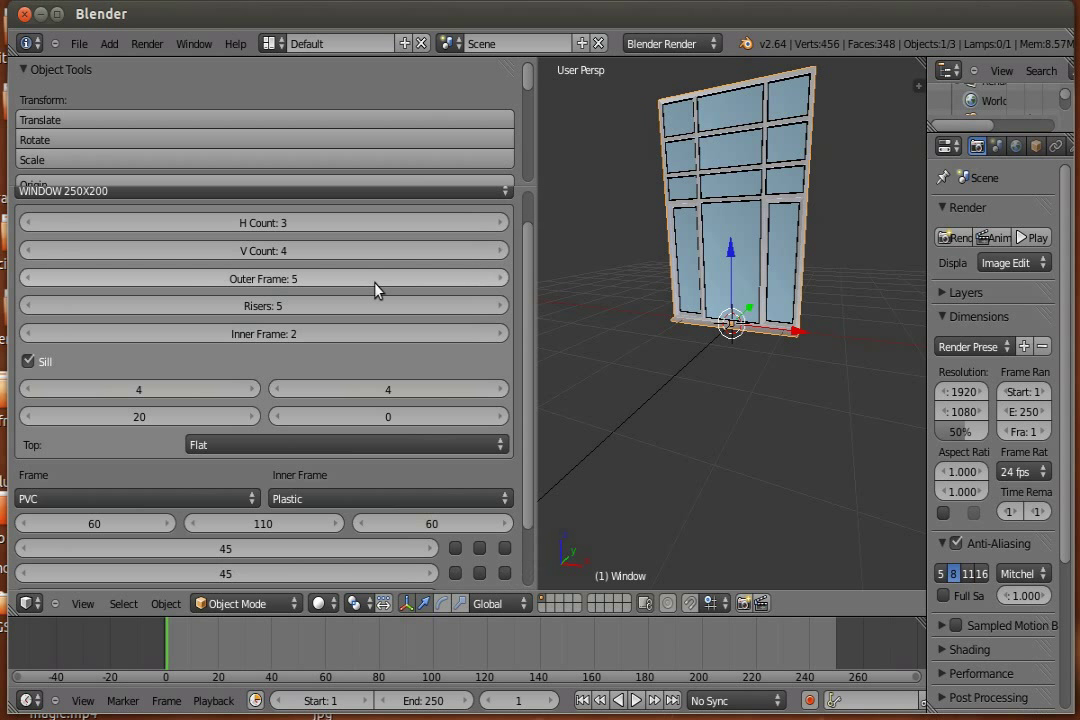
left_click(40, 251)
left_click(40, 251)
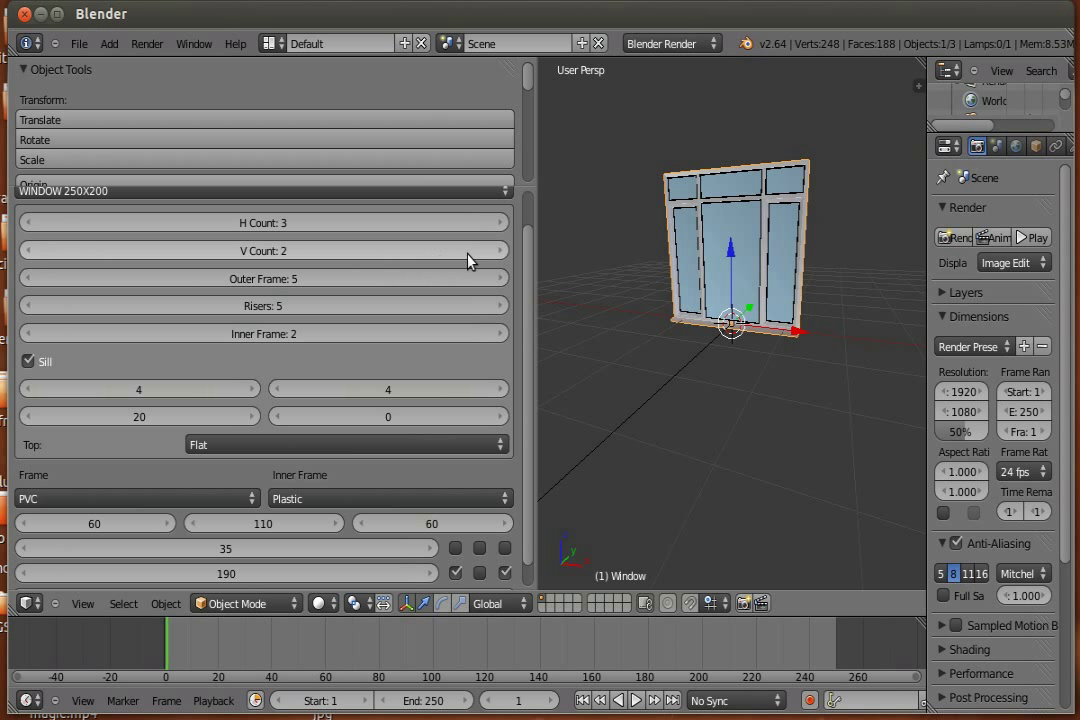
left_click(498, 251)
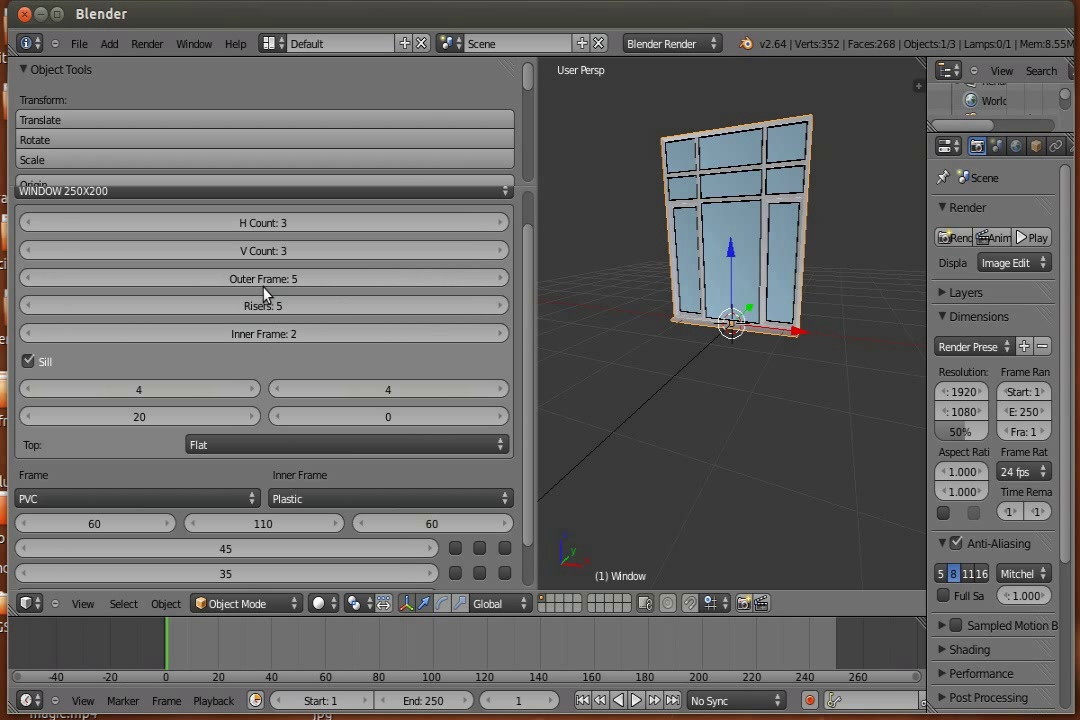
Set the Outer Frame thickness to 17, orbiting to inspect the frame
scroll(455, 289, "up", 2, "ctrl")
scroll(455, 289, "up", 3, "ctrl")
scroll(766, 333, "up", 2)
scroll(707, 333, "up", 2)
mouse_move(707, 333)
middle_mouse_down()
mouse_move(680, 350)
mouse_move(834, 333)
mouse_move(668, 347)
middle_mouse_up()
scroll(500, 283, "up", 8, "ctrl")
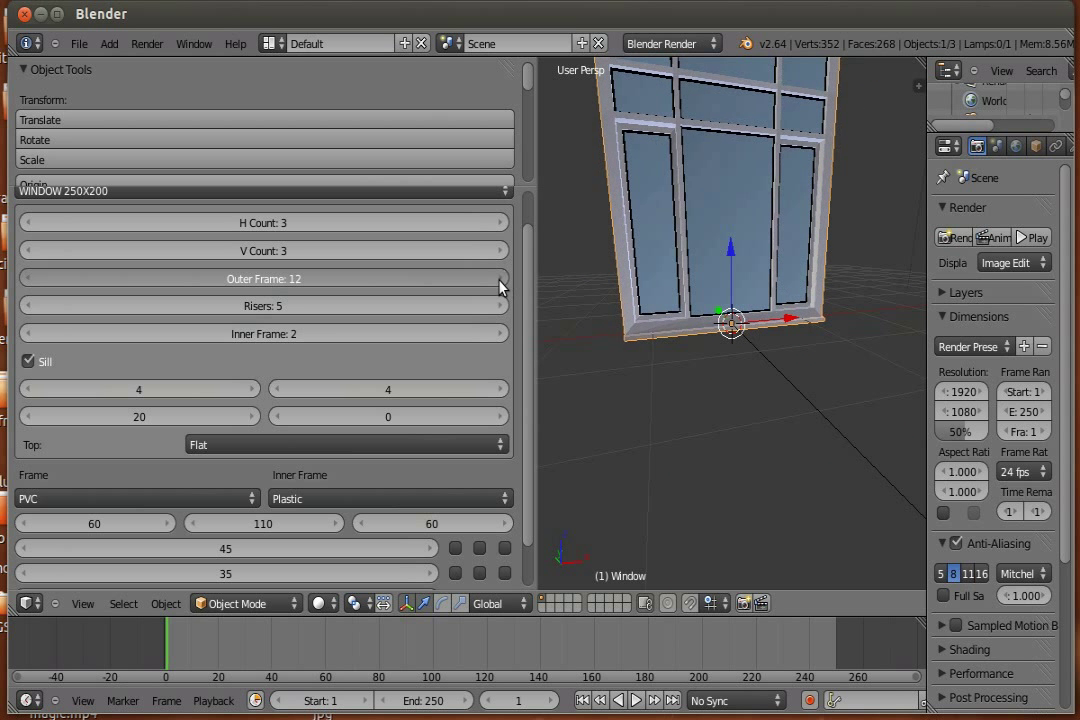
scroll(500, 287, "up", 1, "ctrl")
mouse_move(785, 358)
middle_mouse_down()
mouse_move(651, 374)
mouse_move(680, 441)
mouse_move(680, 426)
mouse_move(482, 272)
mouse_move(555, 233)
mouse_move(463, 234)
middle_mouse_up()
scroll(309, 278, "up", 1, "ctrl")
mouse_move(400, 279)
left_mouse_down()
mouse_move(723, 234)
mouse_move(547, 253)
mouse_move(566, 254)
left_mouse_up()
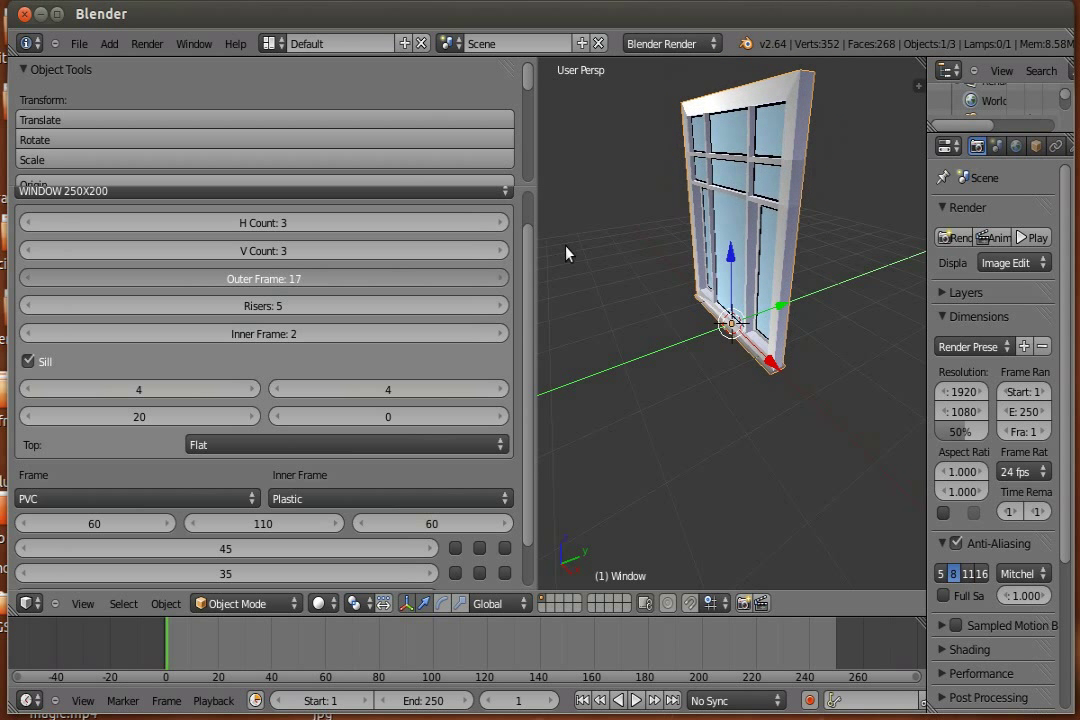
middle_click_drag(566, 254, 699, 234)
Increase the Risers thickness to 13
left_click_drag(345, 310, 475, 308)
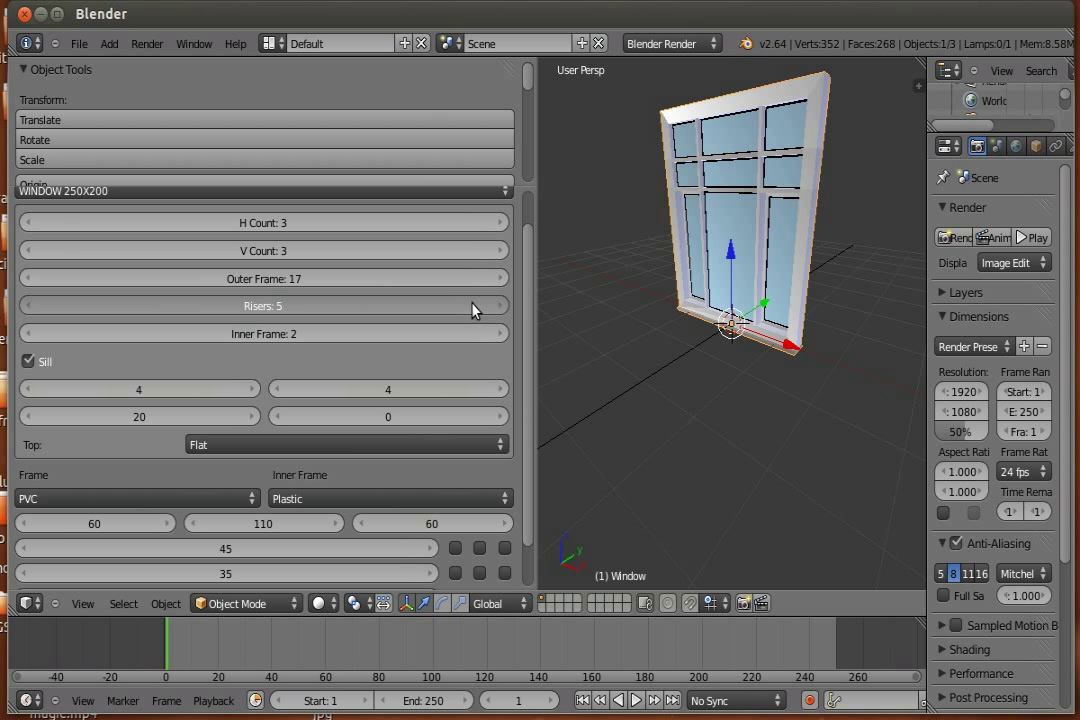
middle_click_drag(760, 283, 639, 205)
left_click_drag(374, 308, 309, 318)
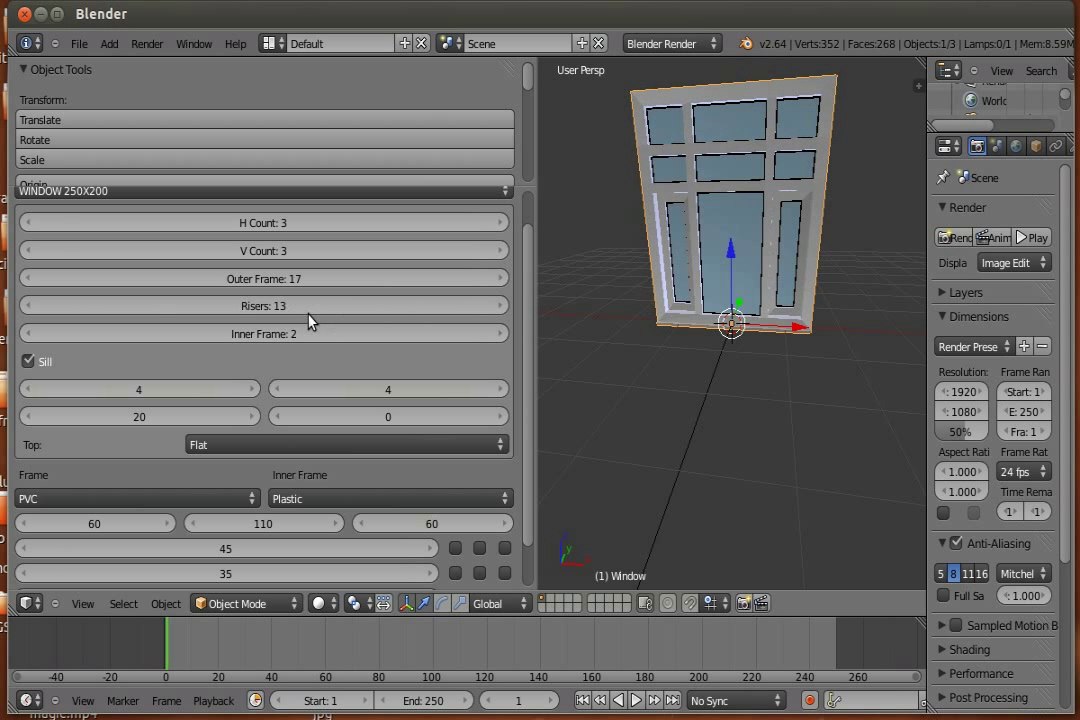
Set the Inner Frame thickness to 5
left_click(500, 333)
left_click(500, 333)
left_click(500, 333)
left_click(500, 333)
left_click(500, 333)
scroll(760, 250, "up", 3)
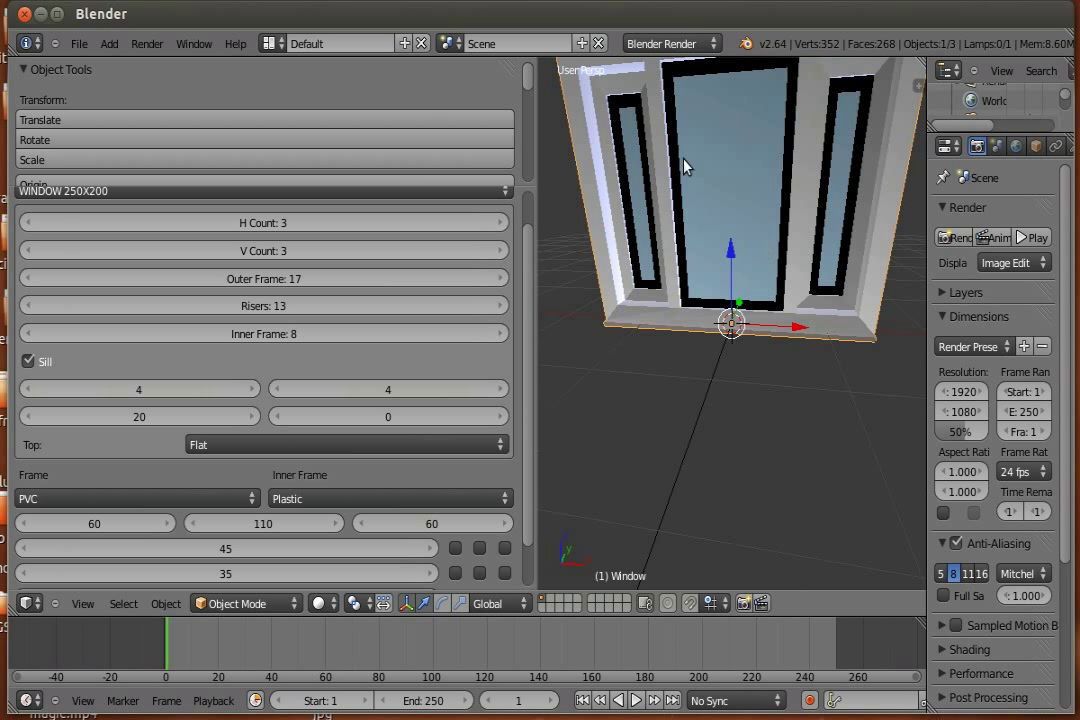
left_click(32, 333)
left_click(32, 333)
left_click(32, 333)
scroll(118, 417, "down", 2)
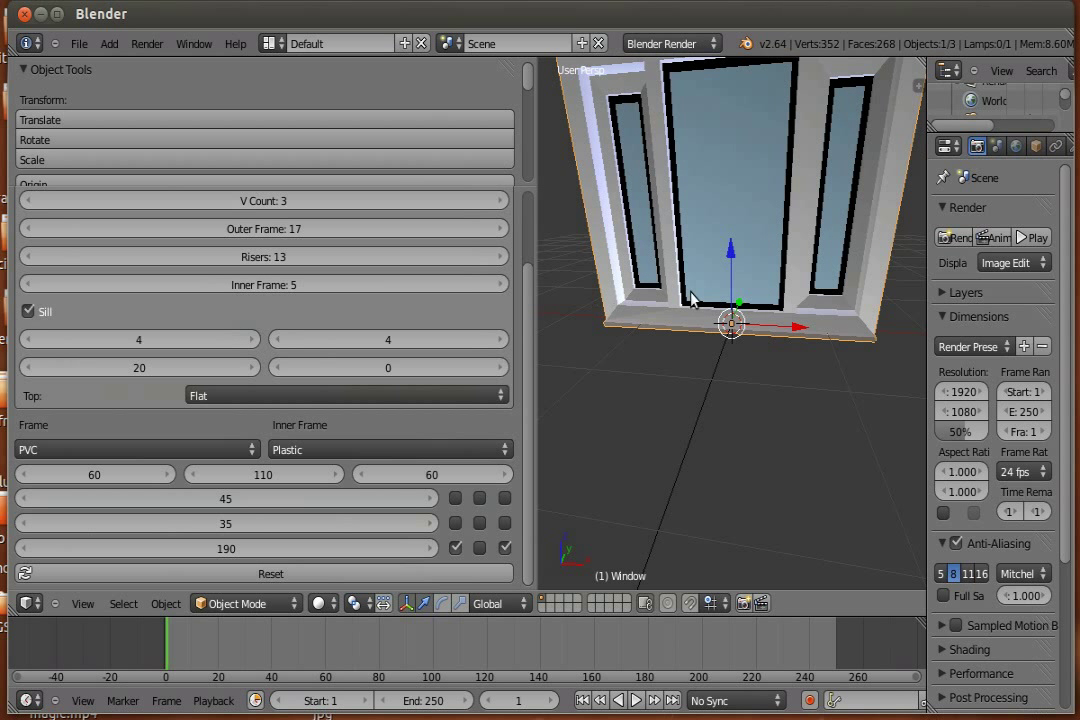
scroll(690, 298, "down", 5)
mouse_move(690, 298)
middle_mouse_down()
mouse_move(600, 352)
mouse_move(656, 323)
mouse_move(765, 346)
mouse_move(675, 448)
mouse_move(791, 374)
mouse_move(709, 350)
mouse_move(852, 367)
middle_mouse_up()
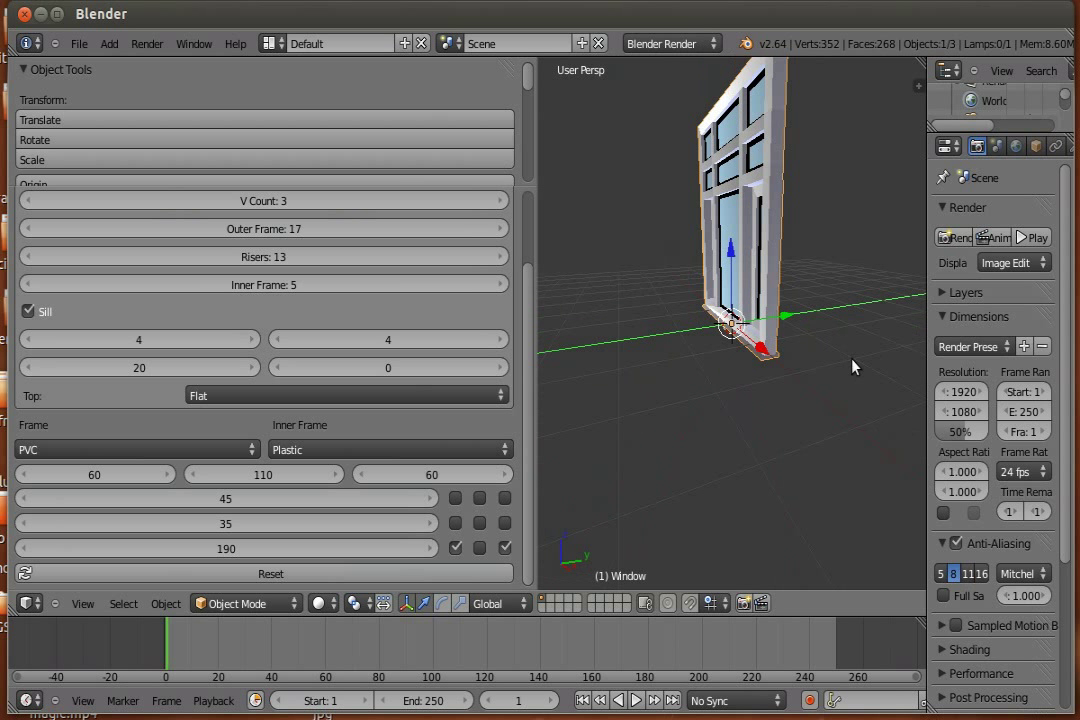
Enter 4 and 20 in the two upper sill fields
left_click(252, 340)
left_click(252, 340)
left_click(252, 340)
left_click(252, 340)
left_click(252, 340)
left_click(252, 340)
left_click(167, 340)
type("1")
key("Return")
left_click(161, 340)
type("4")
key("Return")
left_click(388, 341)
type("20")
key("Return")
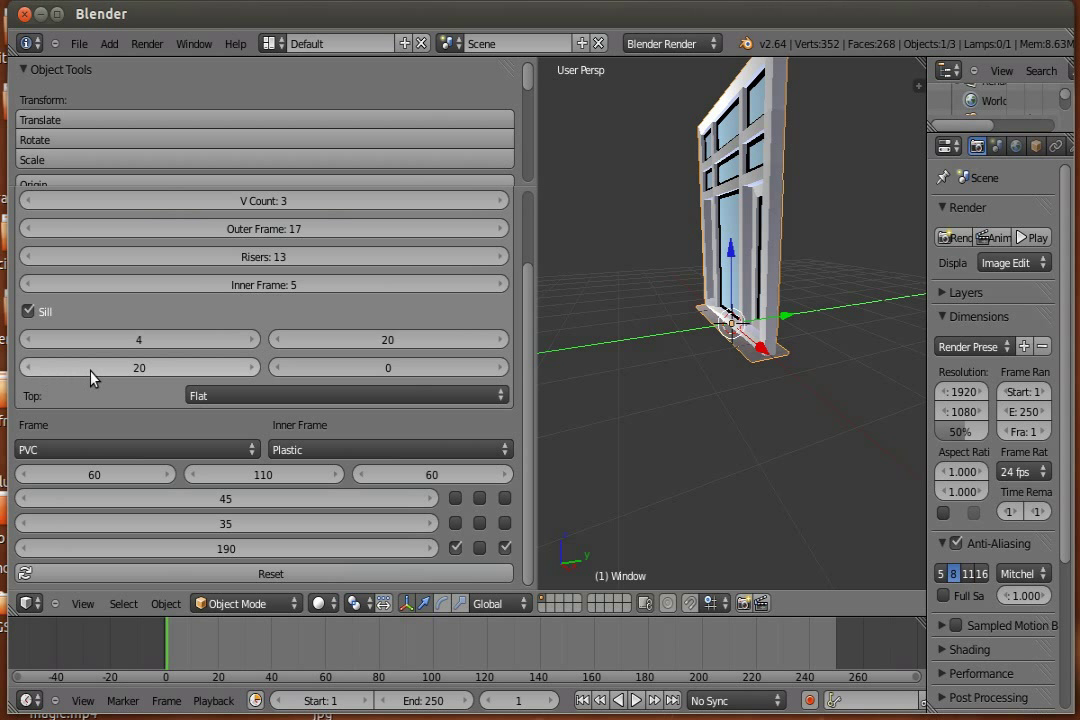
Raise the two lower sill values to 41 and 47
left_click_drag(90, 377, 509, 349)
mouse_move(381, 369)
left_mouse_down()
mouse_move(421, 371)
mouse_move(424, 357)
left_mouse_up()
mouse_move(711, 439)
middle_mouse_down()
mouse_move(663, 407)
mouse_move(724, 376)
mouse_move(808, 443)
mouse_move(798, 439)
middle_mouse_up()
scroll(798, 439, "up", 2)
scroll(778, 432, "up", 3)
scroll(778, 432, "down", 5)
middle_click_drag(735, 427, 716, 400)
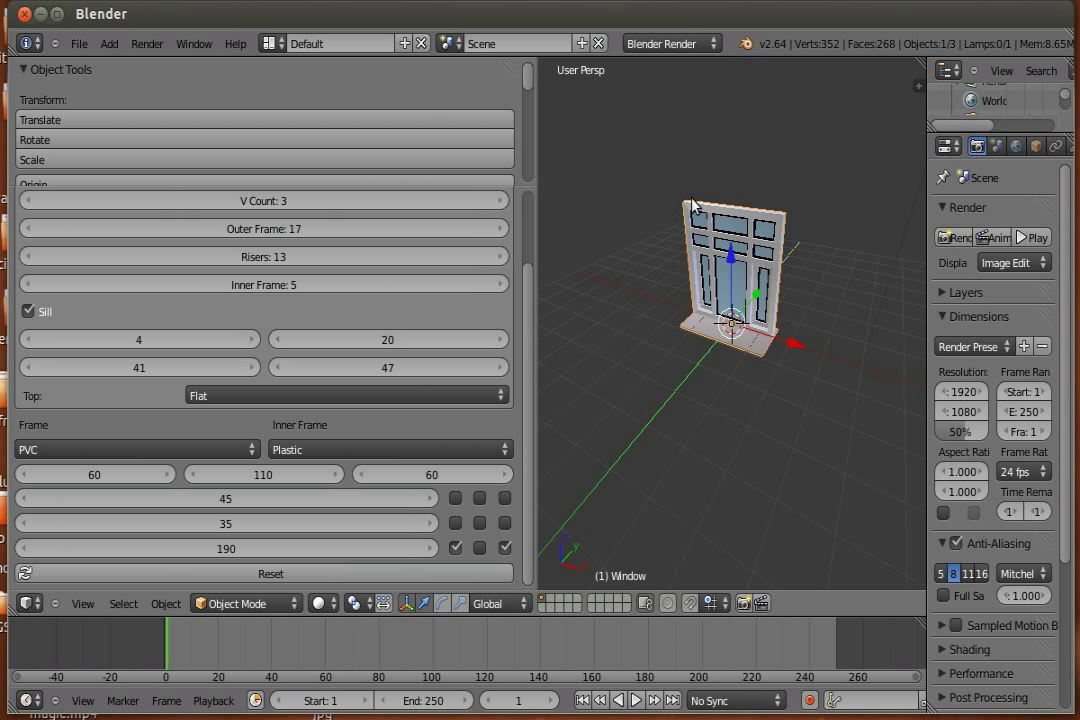
Change the window's Top shape from Flat to Arch and orbit to inspect it
left_click(394, 399)
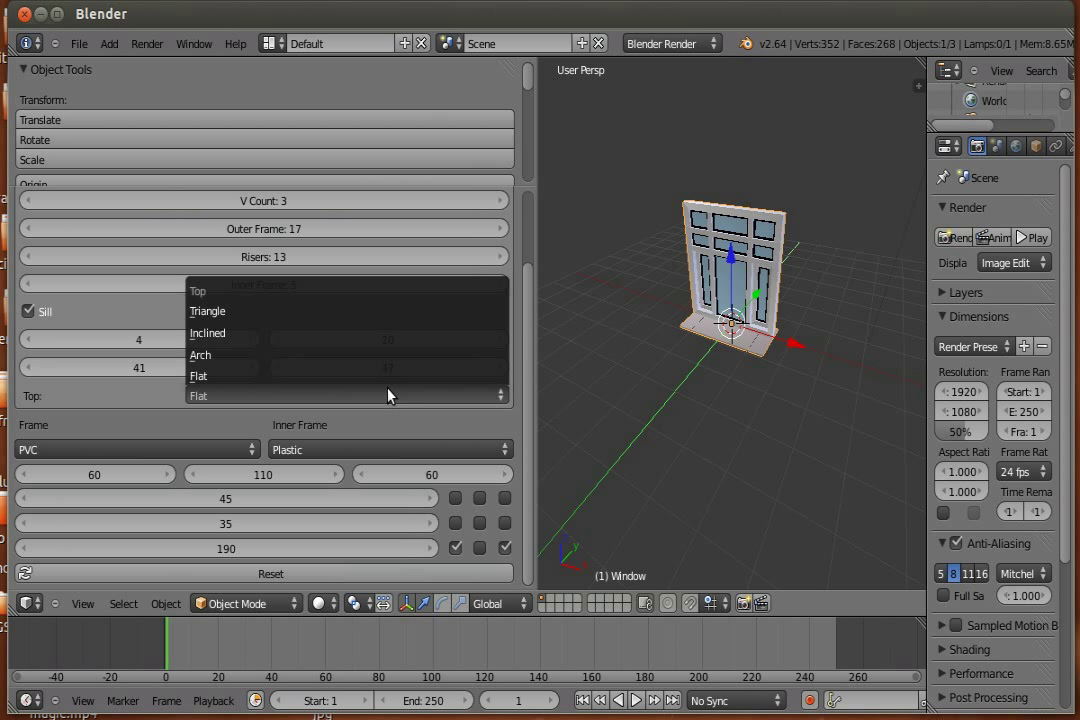
left_click(386, 376)
left_click(395, 394)
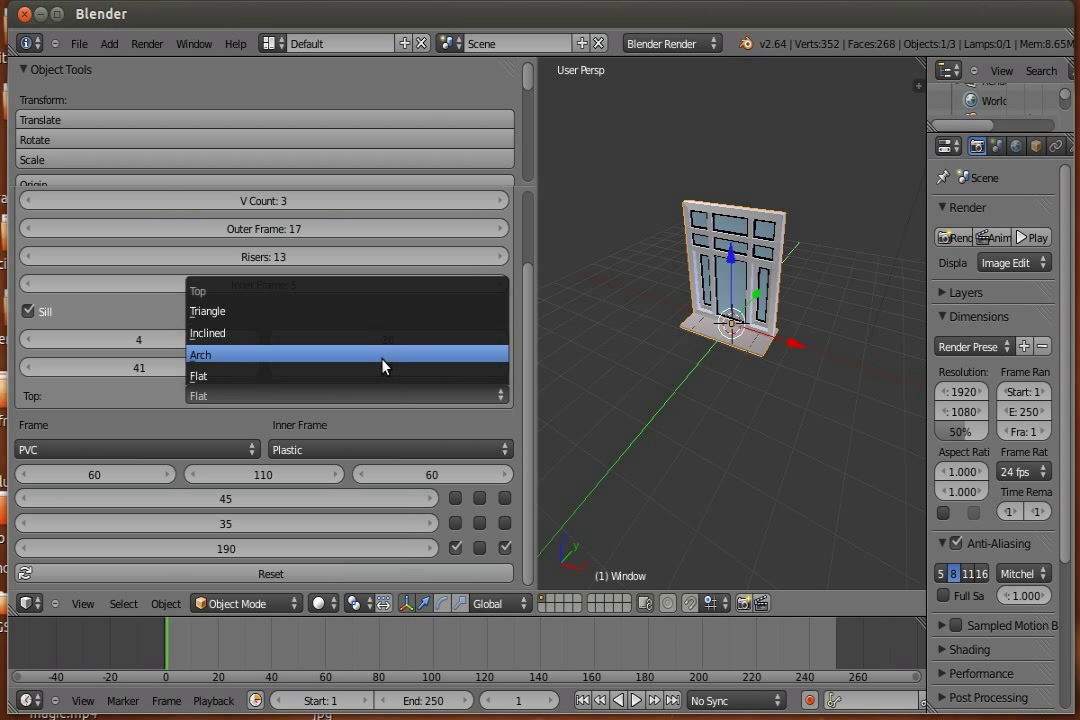
left_click(381, 356)
scroll(786, 294, "up", 3)
middle_click_drag(829, 183, 593, 250)
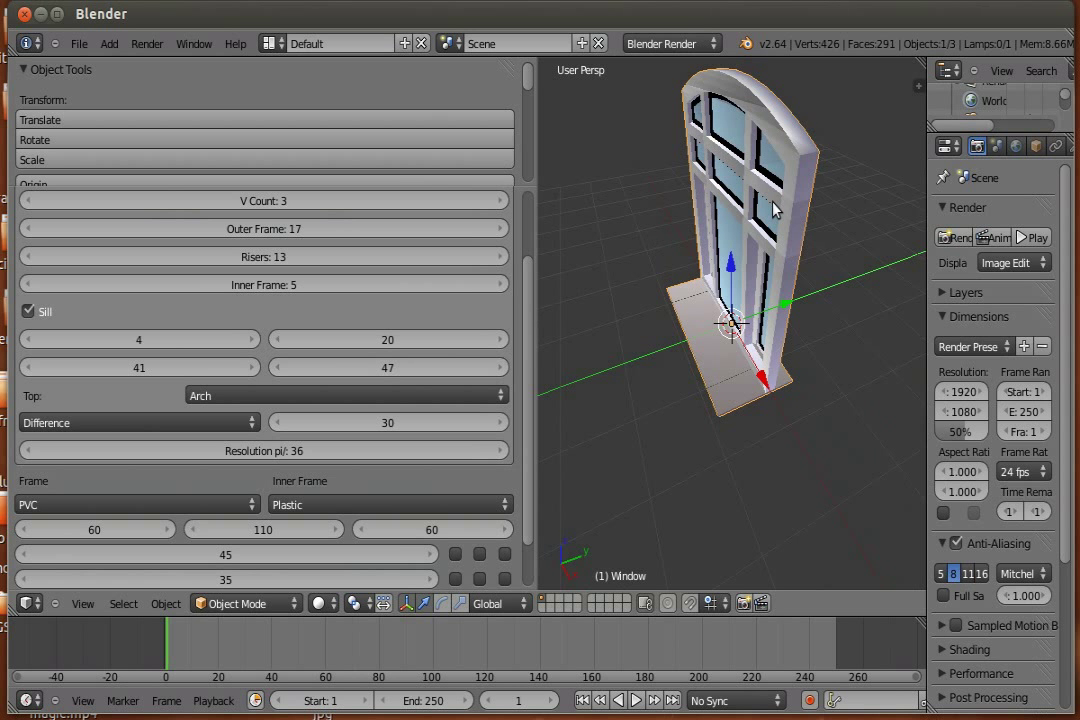
middle_click_drag(775, 208, 774, 207)
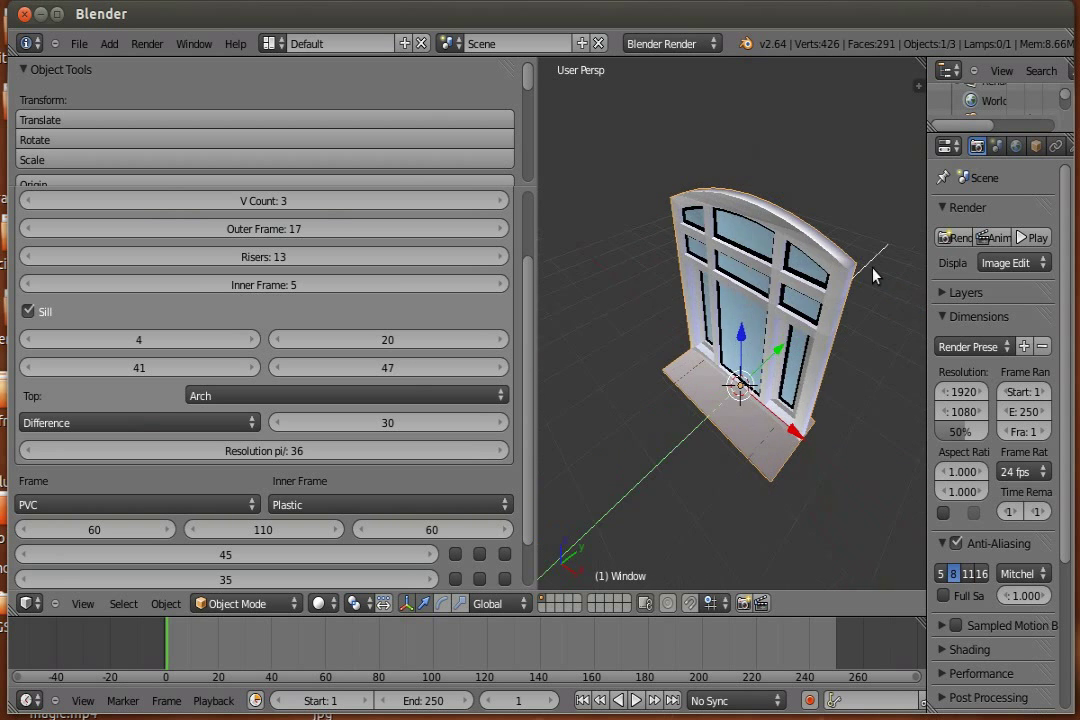
middle_click_drag(873, 276, 804, 268)
mouse_move(705, 312)
middle_mouse_down()
mouse_move(783, 301)
mouse_move(783, 325)
mouse_move(578, 412)
middle_mouse_up()
scroll(783, 301, "down", 3)
scroll(360, 402, "down", 2)
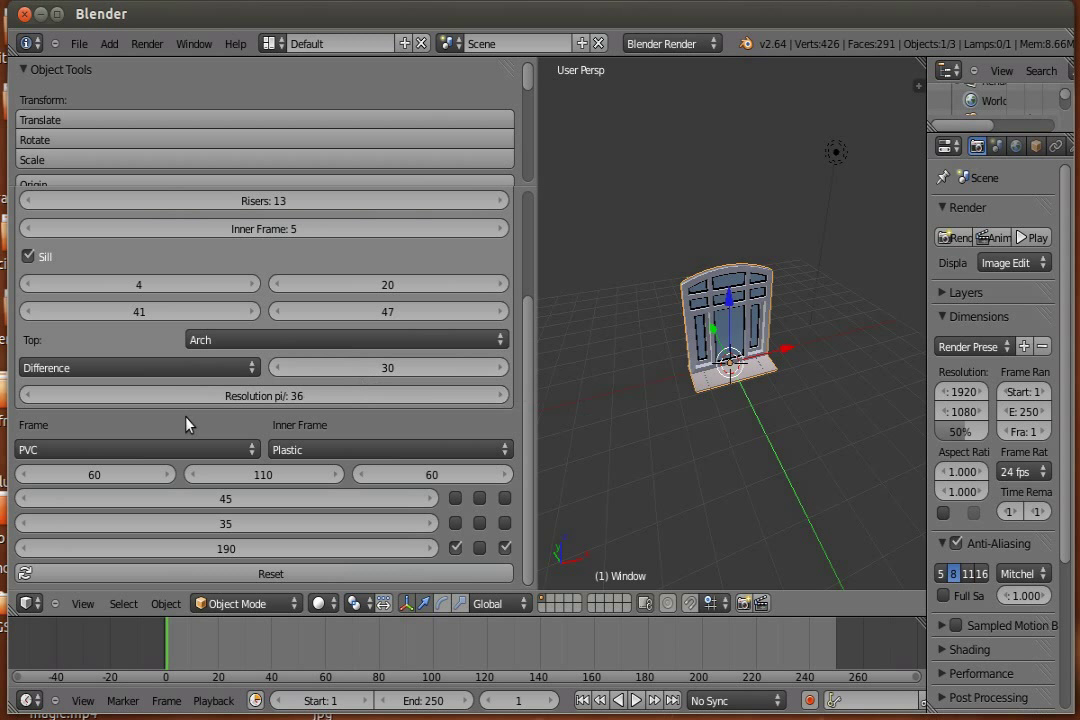
scroll(716, 375, "up", 3)
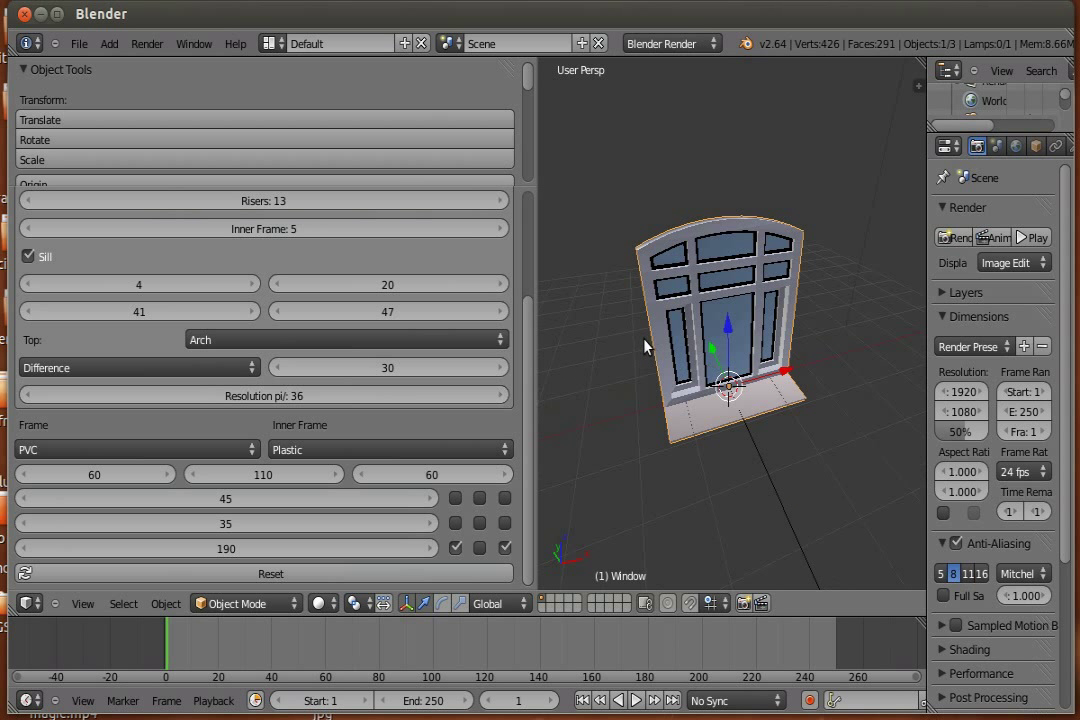
Try Radius mode with values like 197, then return the arch to Difference 30
left_click(250, 369)
left_click(232, 331)
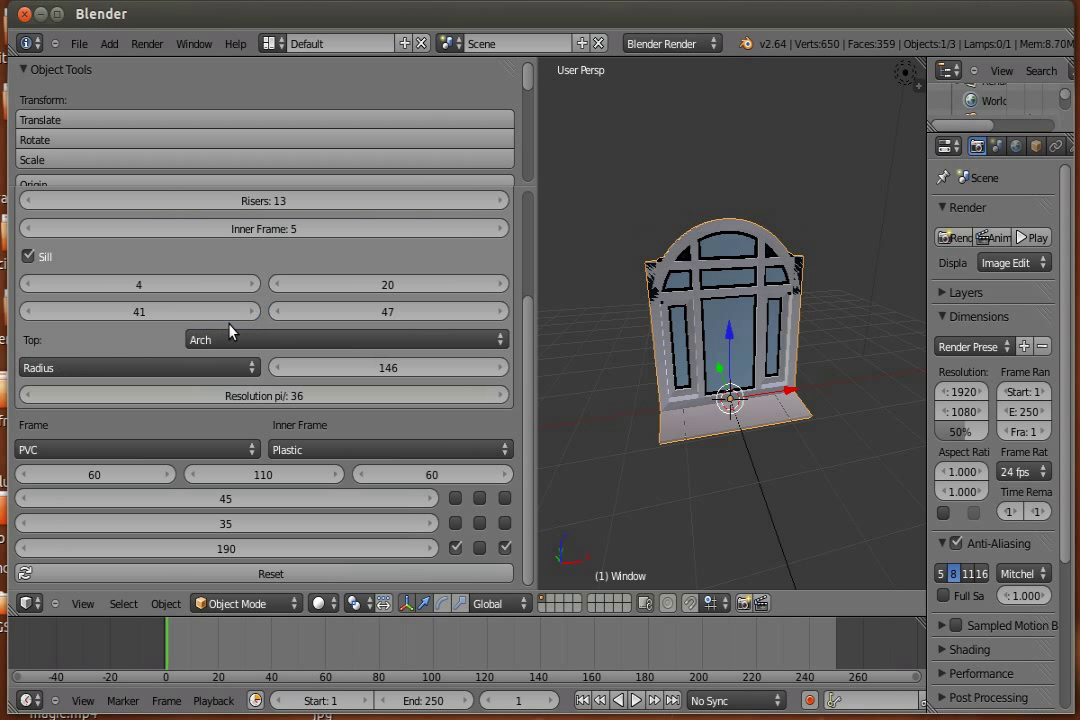
mouse_move(618, 224)
middle_mouse_down()
mouse_move(770, 278)
mouse_move(698, 313)
middle_mouse_up()
mouse_move(441, 368)
left_mouse_down()
mouse_move(523, 368)
mouse_move(575, 390)
left_mouse_up()
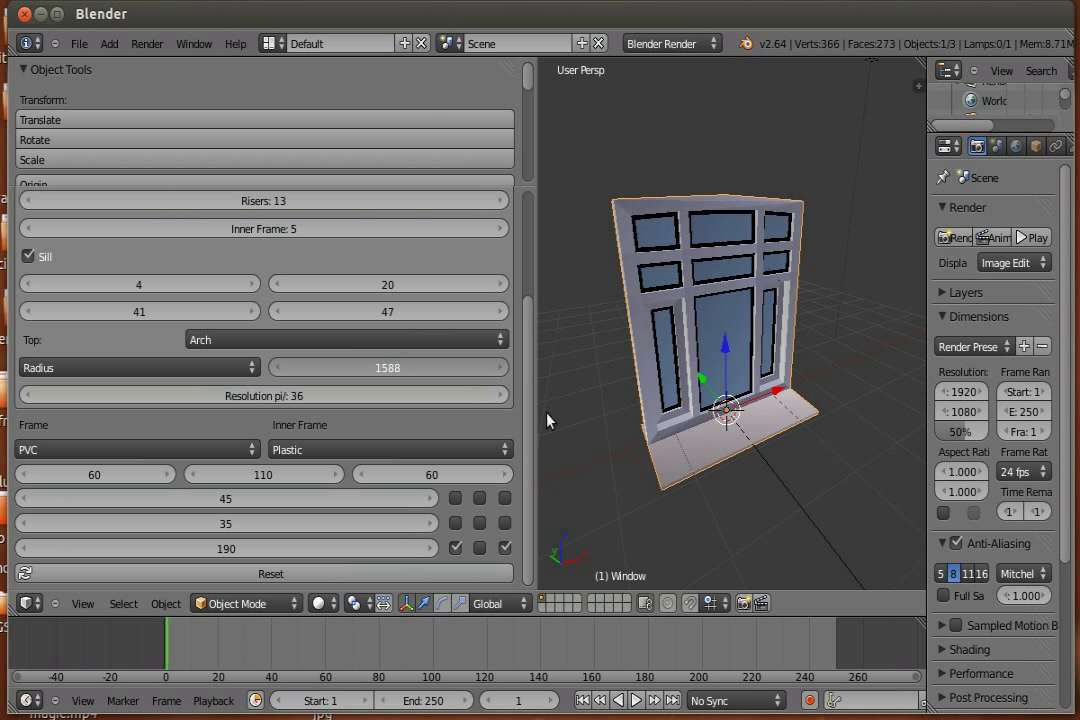
left_click_drag(575, 390, 222, 444)
left_click(190, 370)
left_click(183, 347)
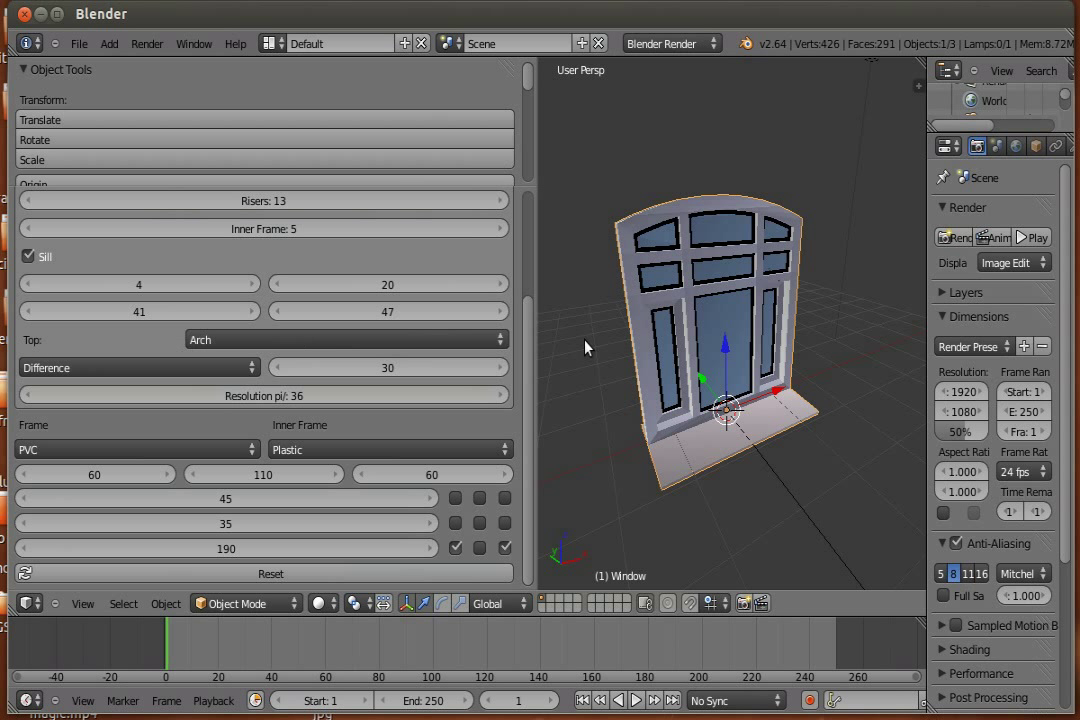
middle_click_drag(586, 347, 598, 325)
View the window from the front and lower the arch Difference to 27
key("KP_3")
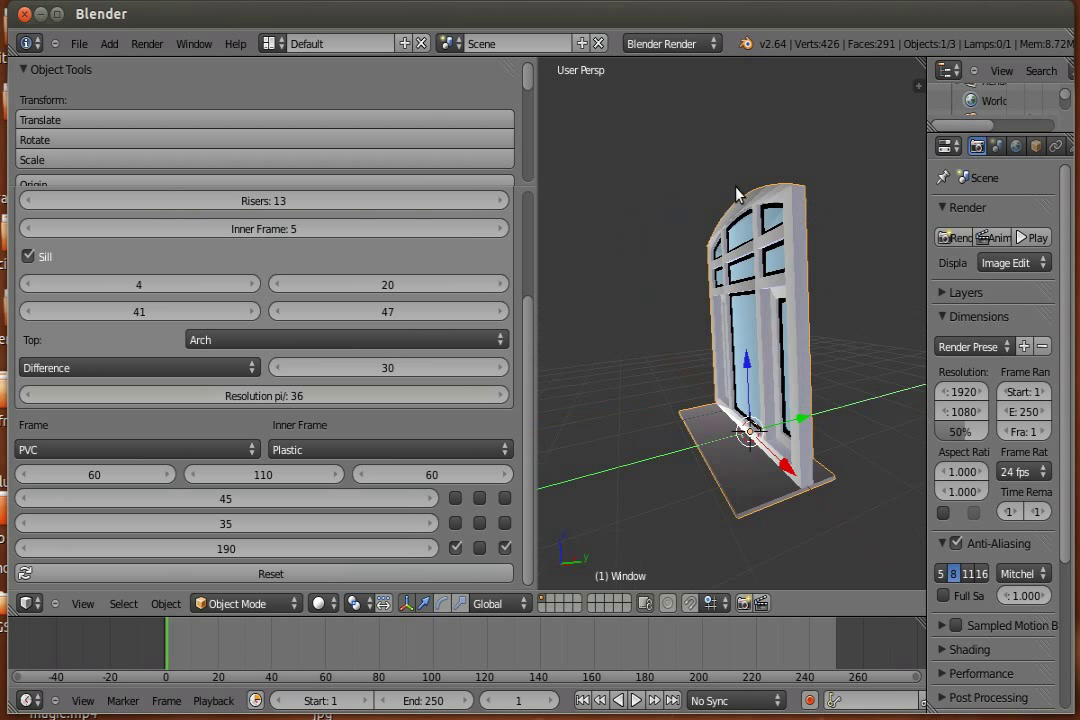
key("KP_5")
key("KP_1")
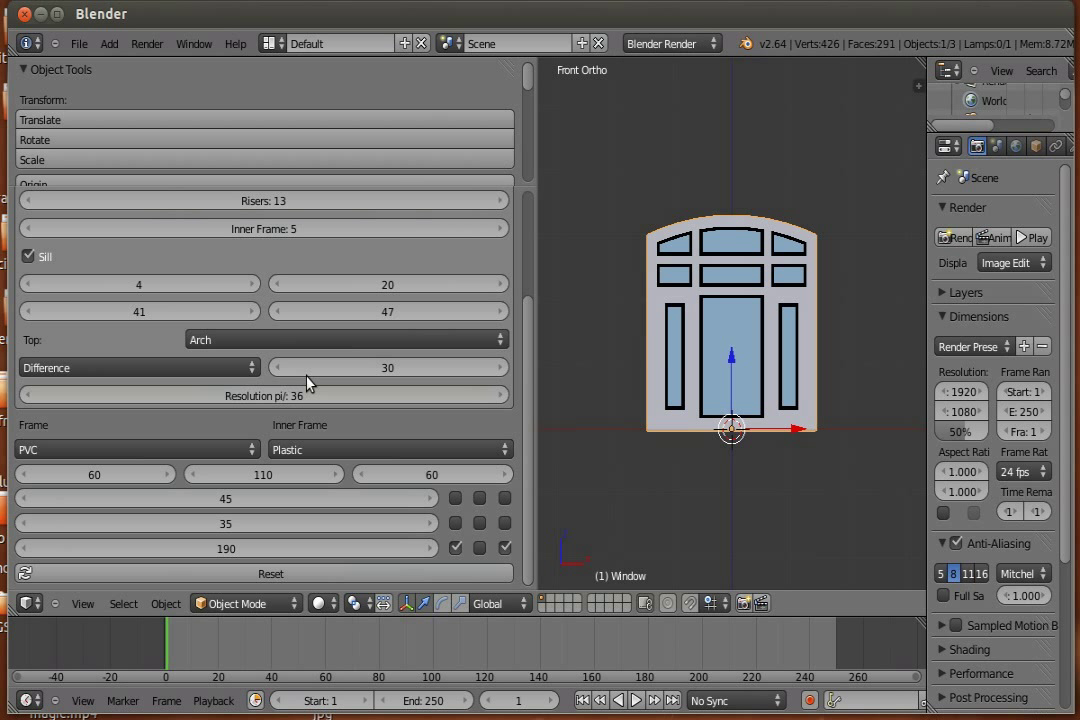
mouse_move(330, 378)
left_mouse_down()
mouse_move(419, 372)
mouse_move(287, 383)
left_mouse_up()
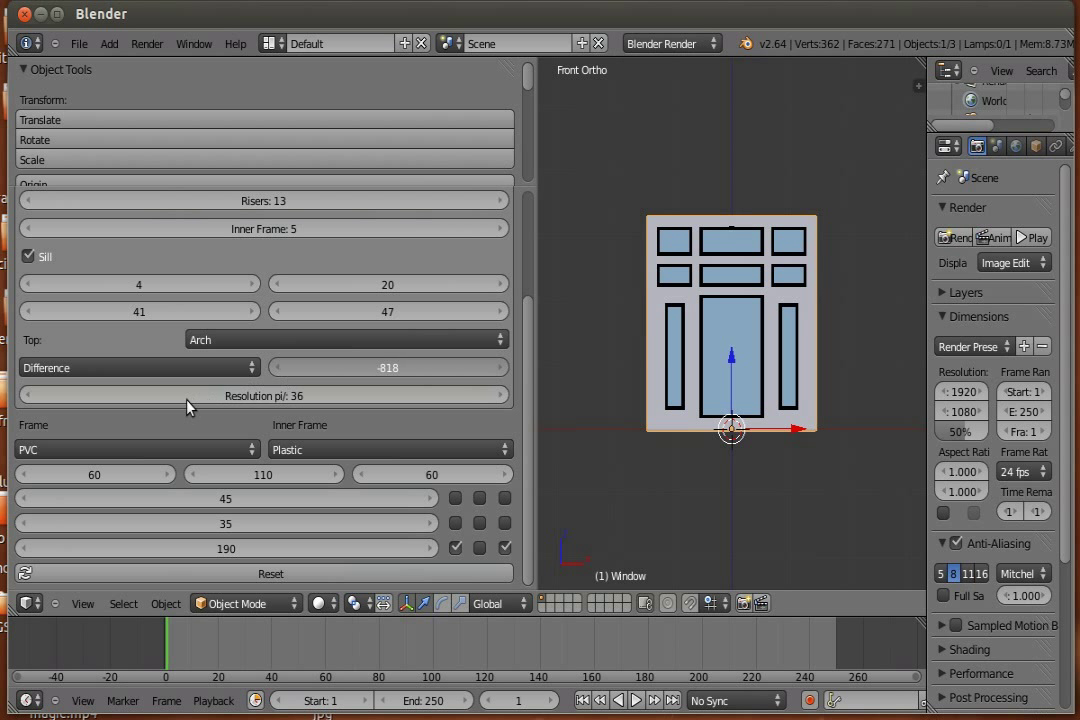
left_click_drag(390, 370, 524, 370)
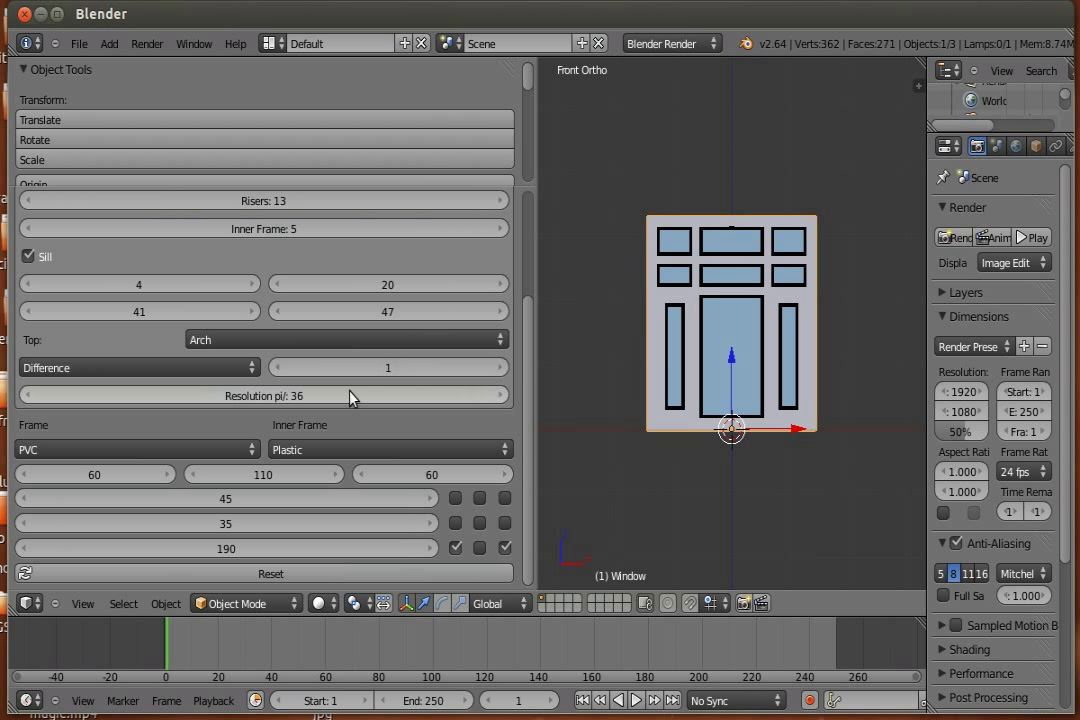
left_click_drag(598, 251, 482, 374)
type("44")
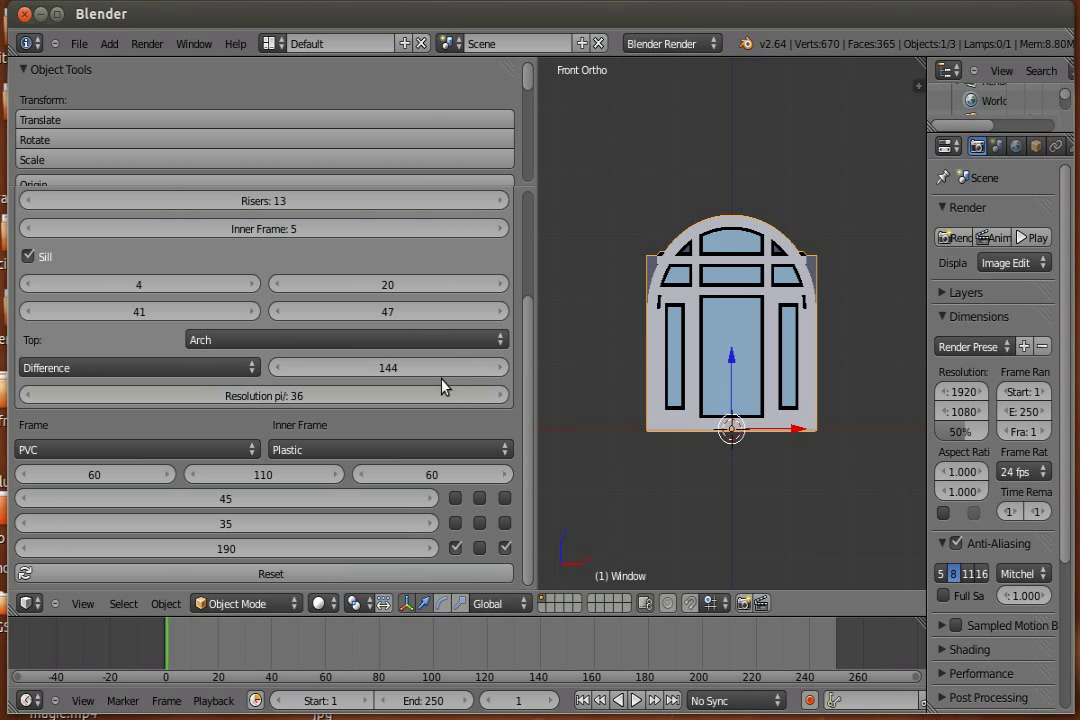
mouse_move(415, 368)
left_mouse_down()
mouse_move(290, 372)
mouse_move(415, 407)
left_mouse_up()
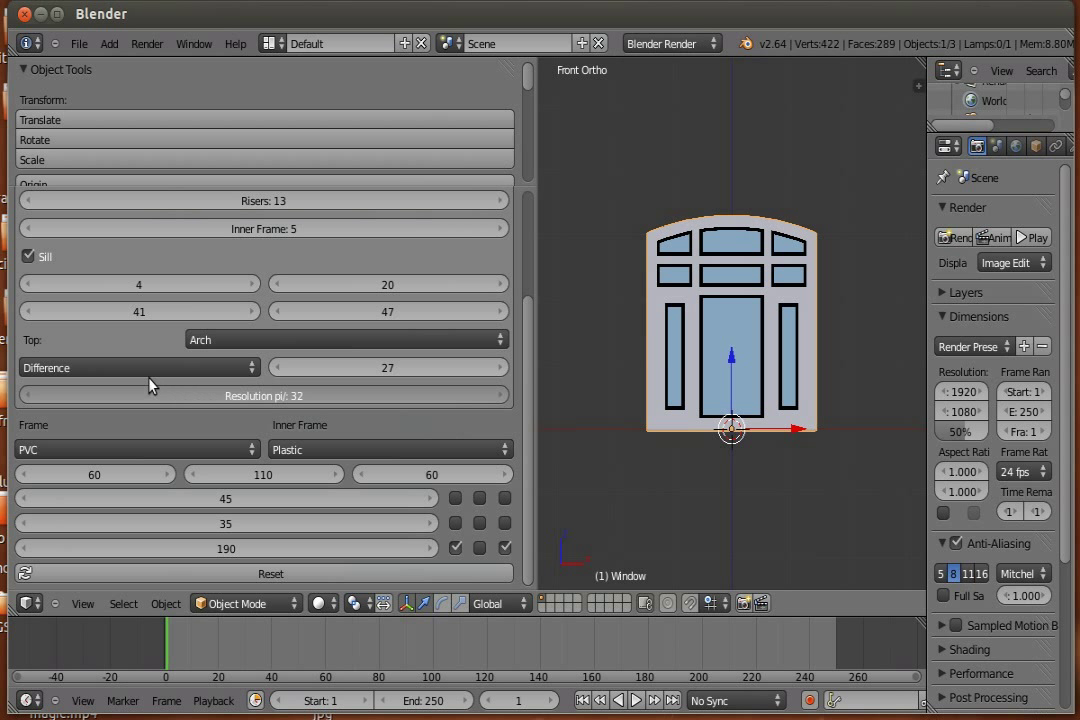
Raise the arch Resolution to 56 and look over the outer frame material options
left_click_drag(248, 395, 445, 408)
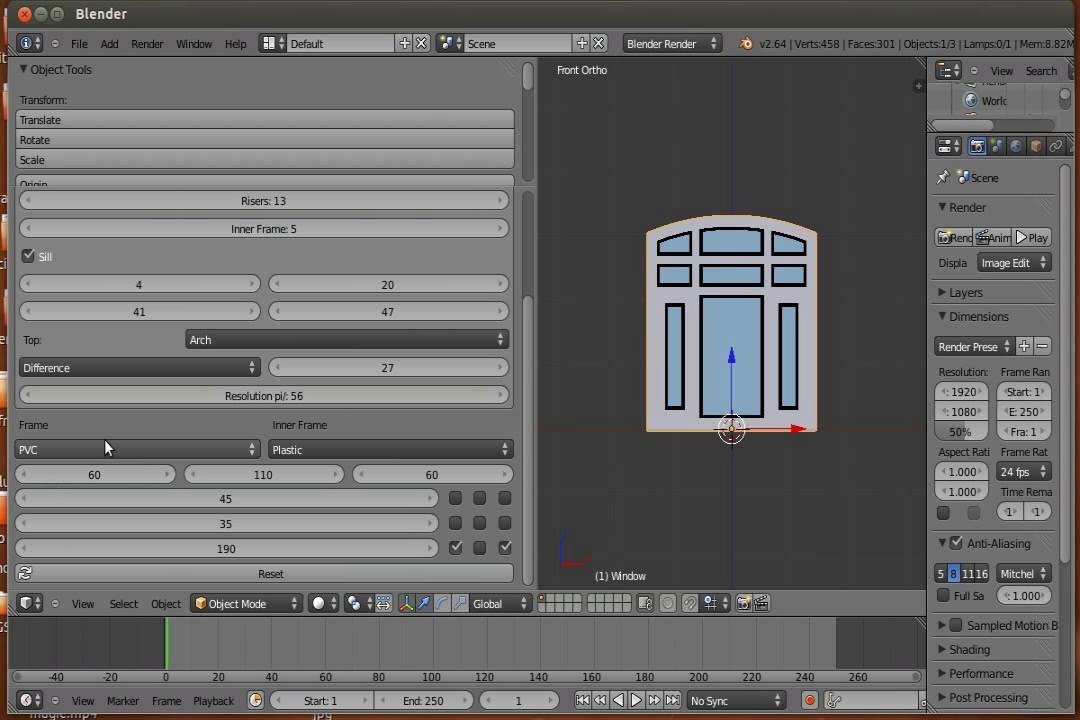
left_click(205, 450)
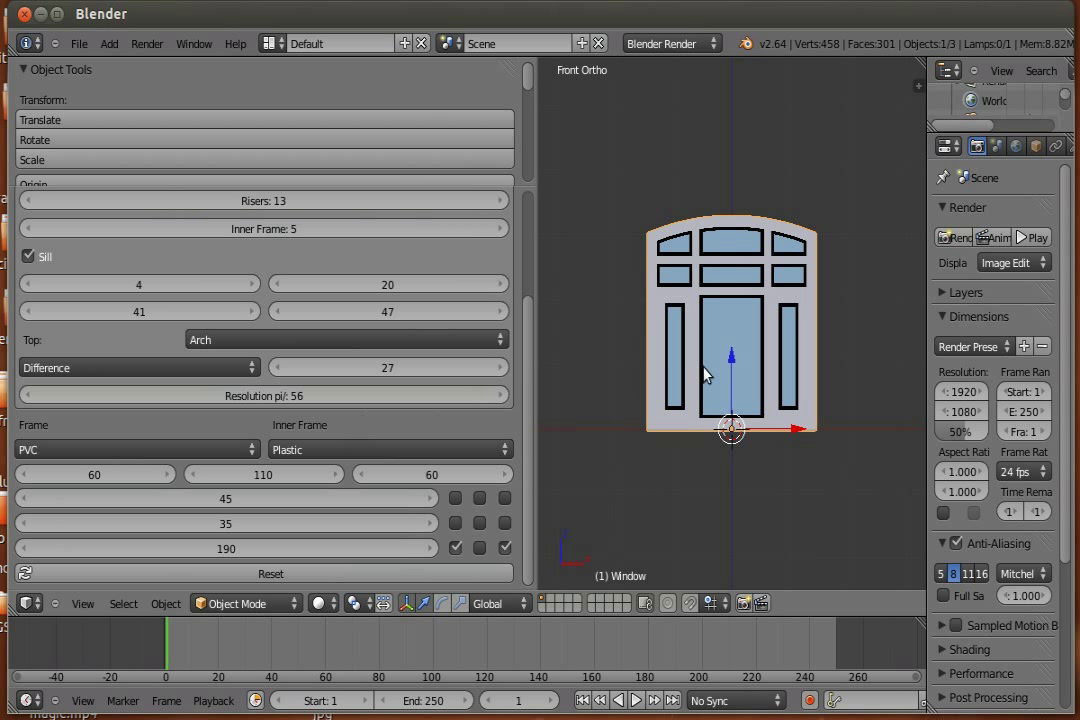
scroll(703, 374, "up", 1)
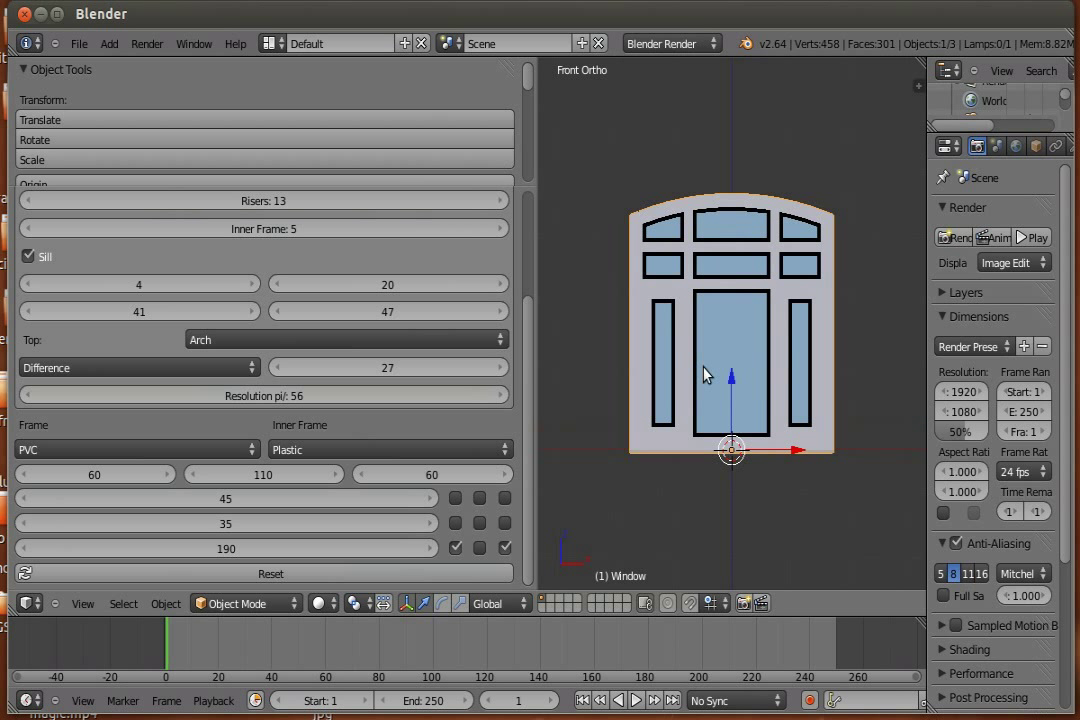
left_click(152, 452)
middle_click_drag(822, 258, 708, 302)
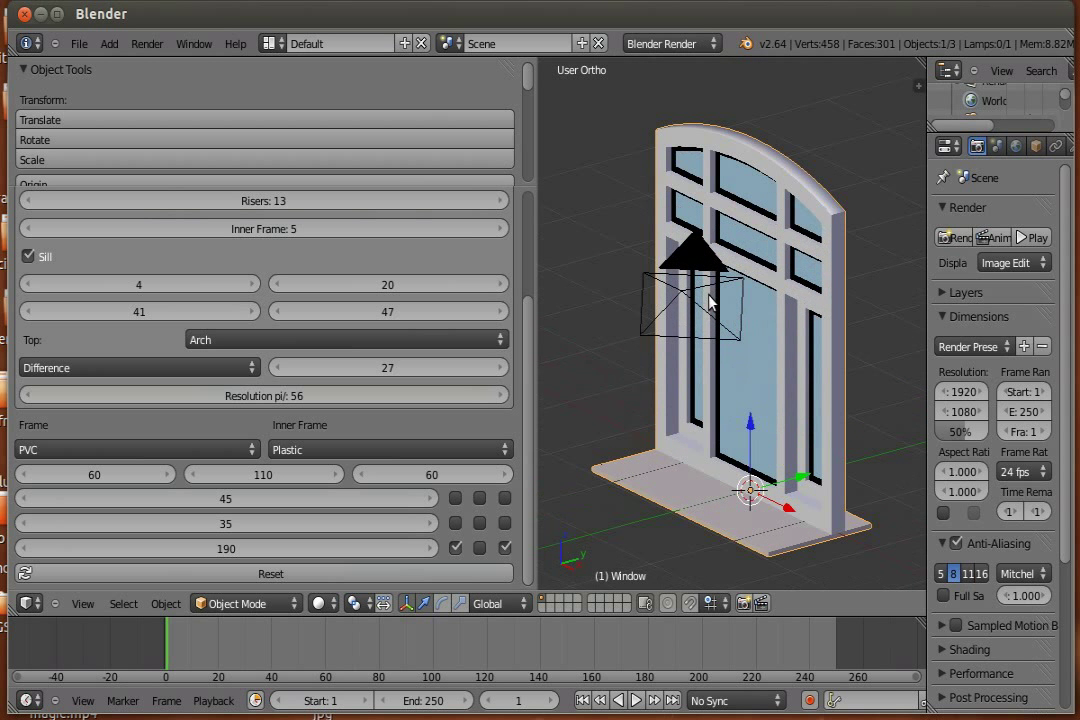
Switch to perspective view and try WOOD for the outer frame material
key("KP_5")
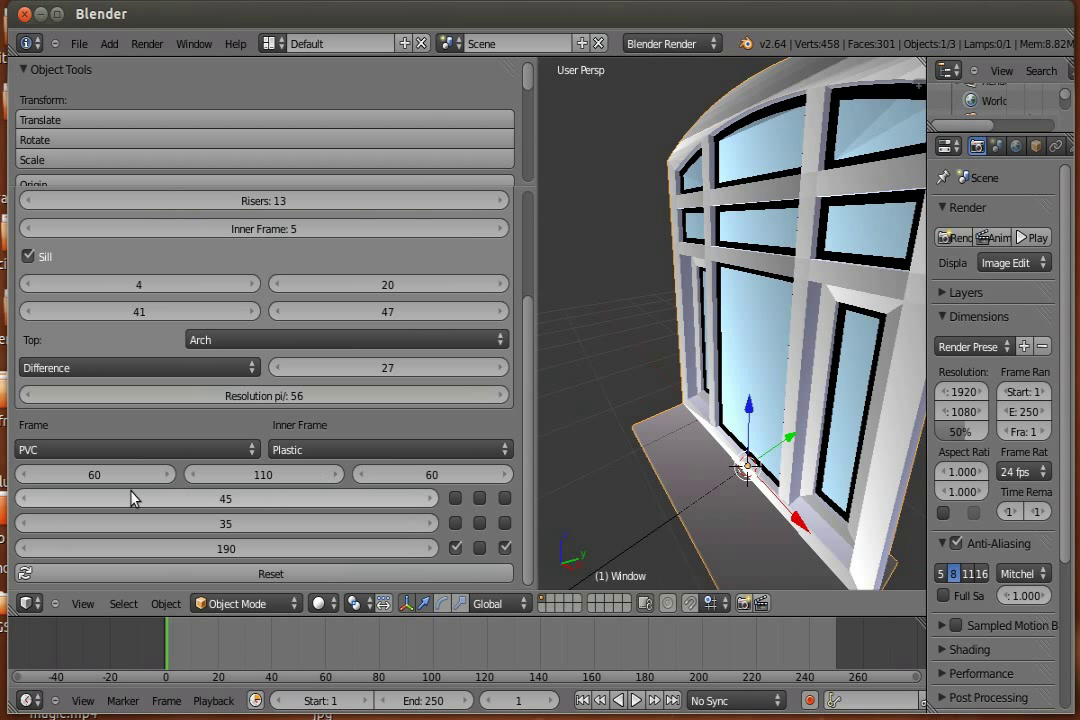
left_click(150, 450)
left_click(145, 432)
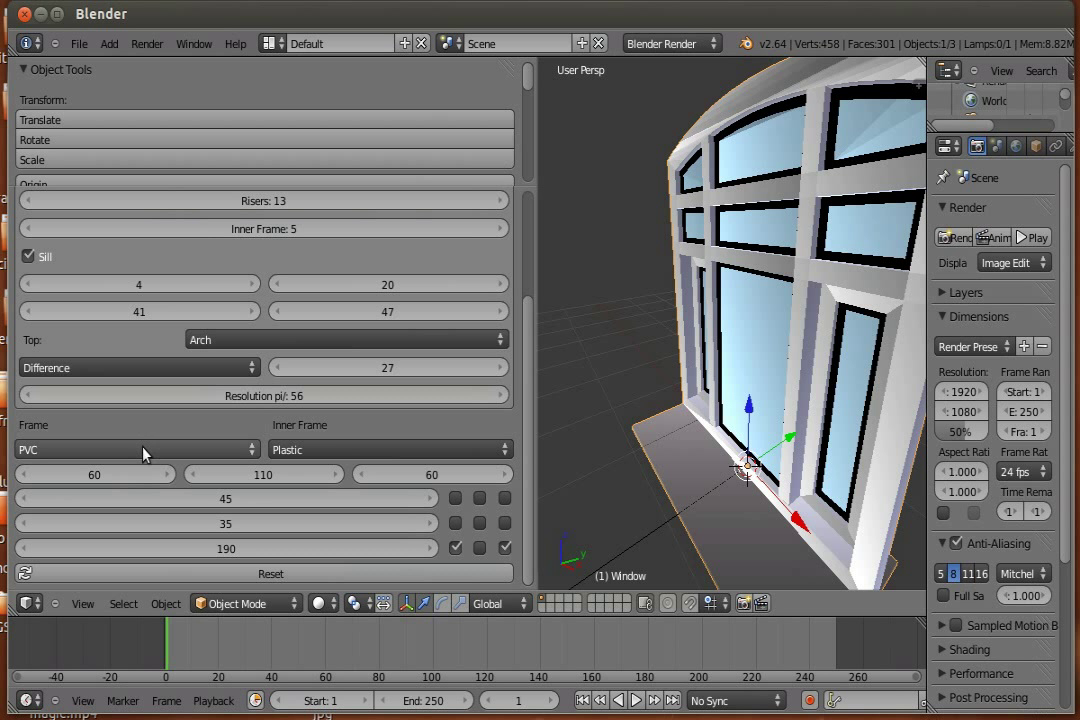
left_click(143, 452)
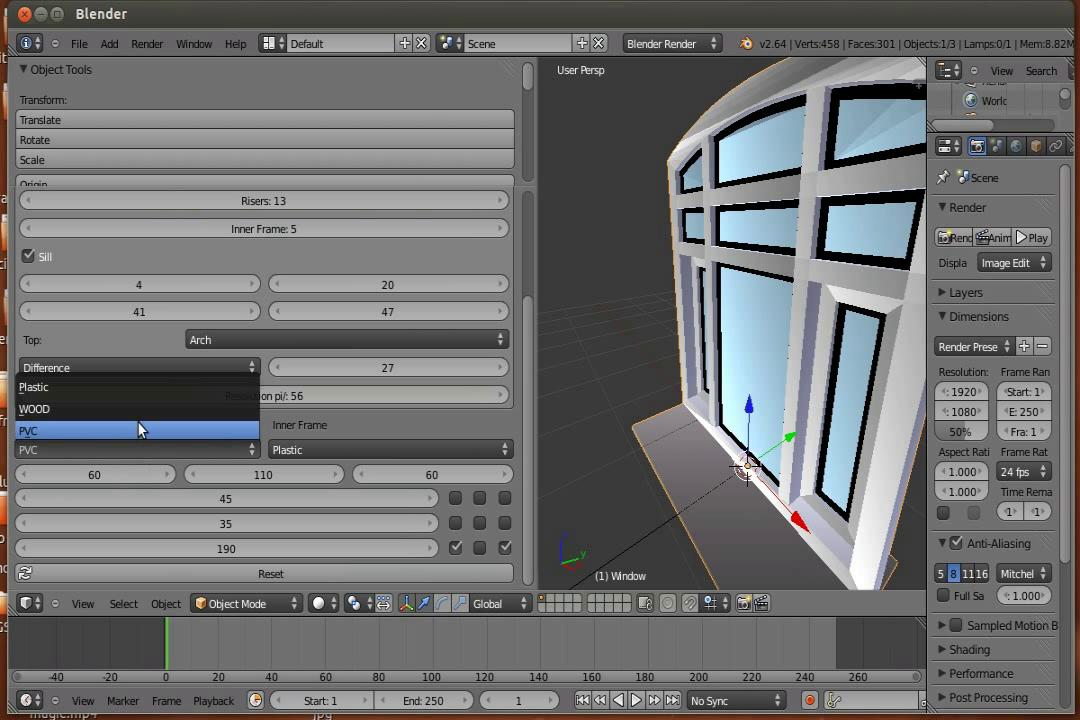
left_click(140, 412)
mouse_move(775, 425)
middle_mouse_down()
mouse_move(571, 427)
mouse_move(815, 405)
mouse_move(789, 420)
mouse_move(560, 440)
middle_mouse_up()
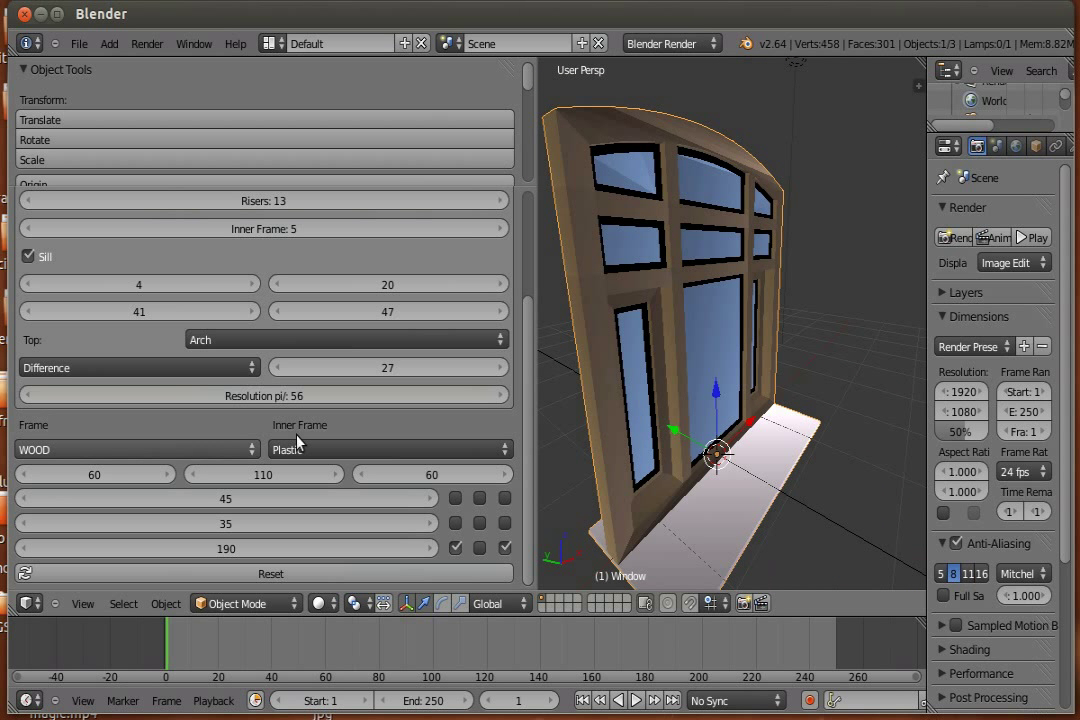
Try Plastic then PVC for the outer frame, and WOOD for the inner frames
left_click(235, 449)
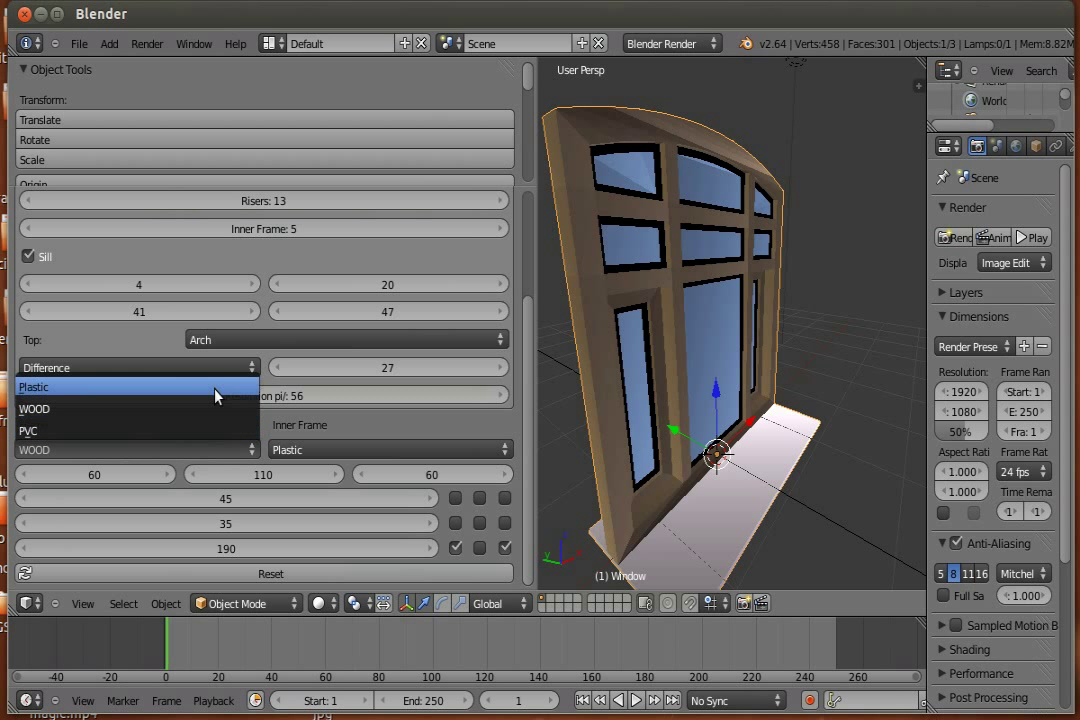
left_click(215, 387)
left_click(158, 452)
left_click(158, 431)
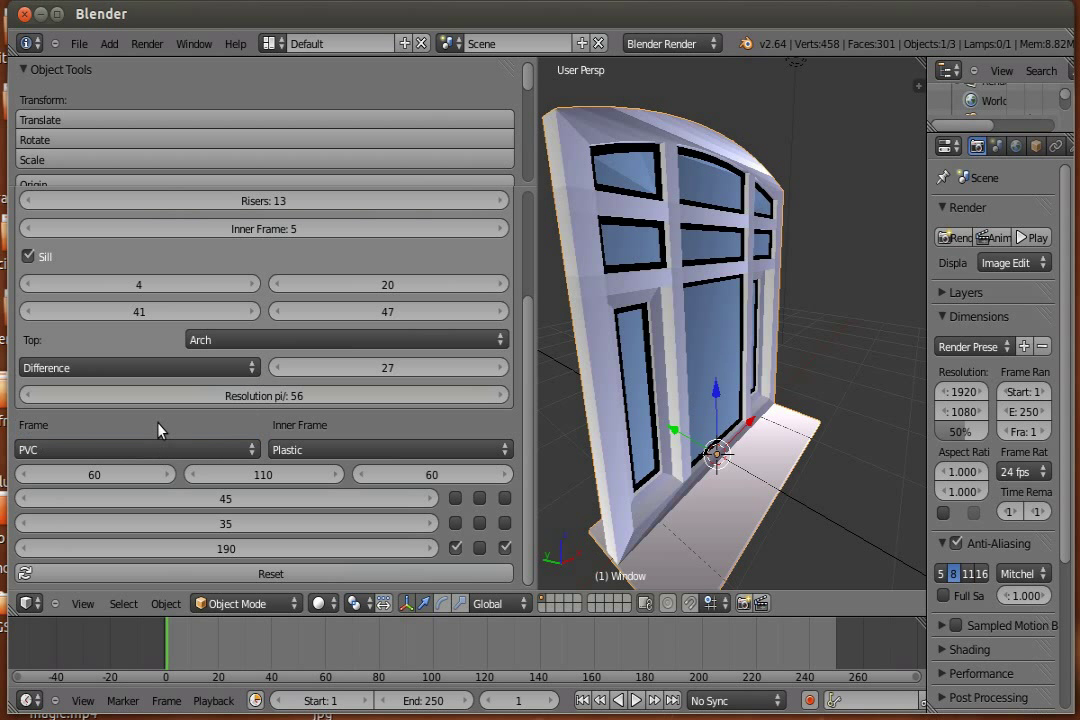
left_click(402, 449)
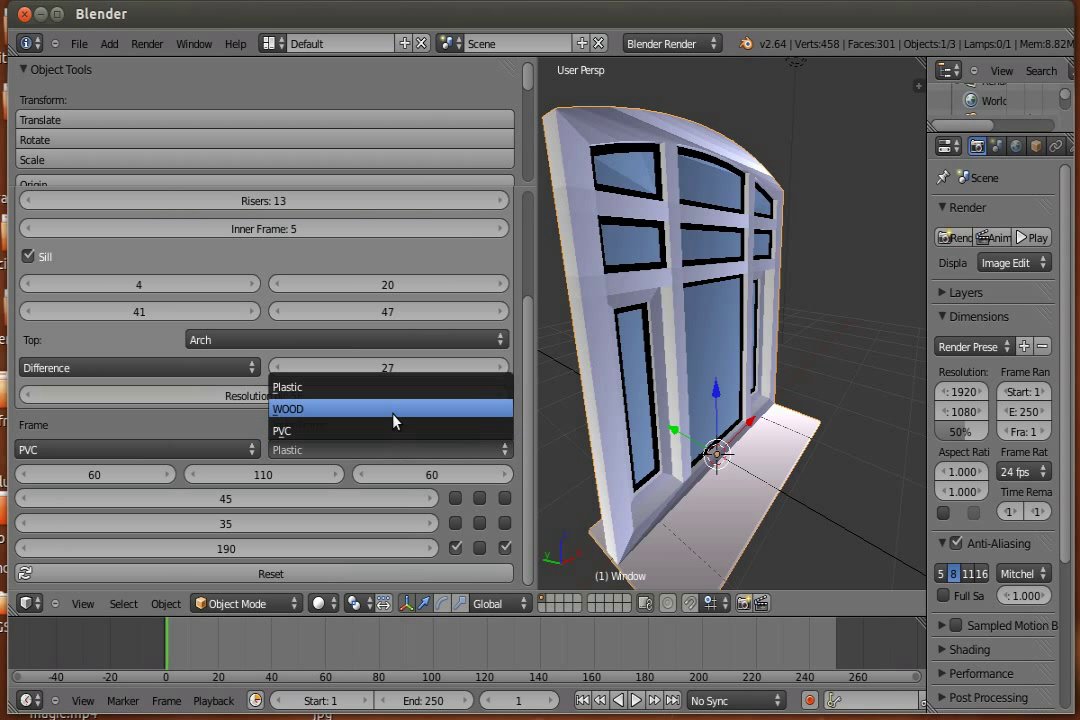
left_click(393, 419)
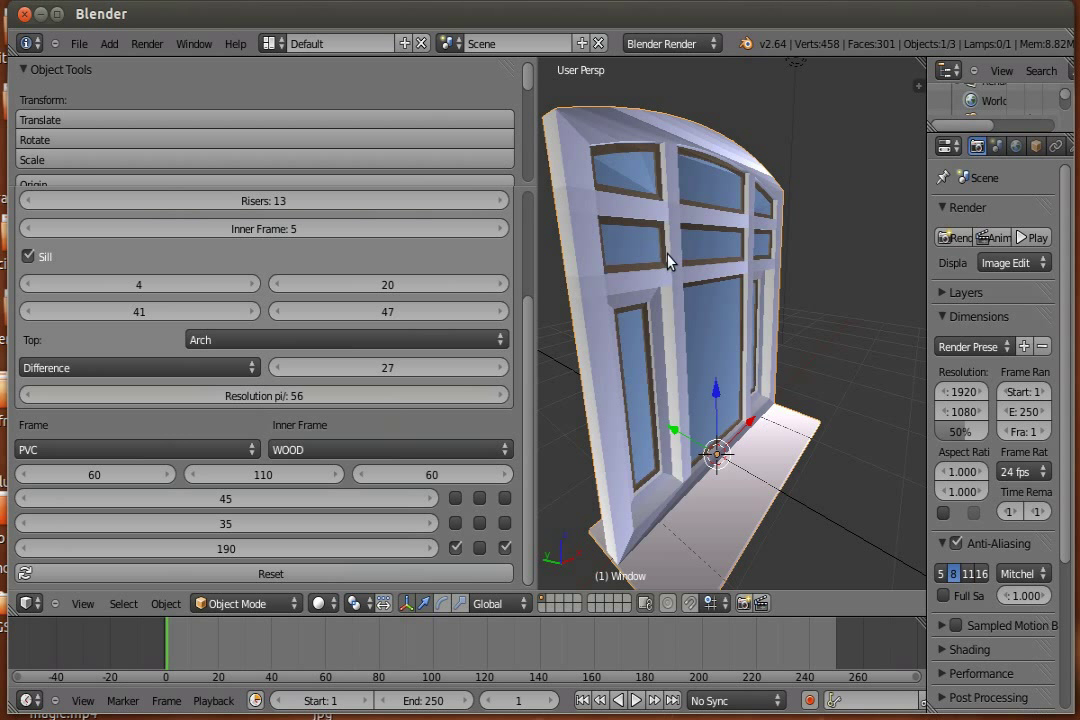
mouse_move(704, 462)
middle_mouse_down()
mouse_move(641, 402)
mouse_move(670, 424)
middle_mouse_up()
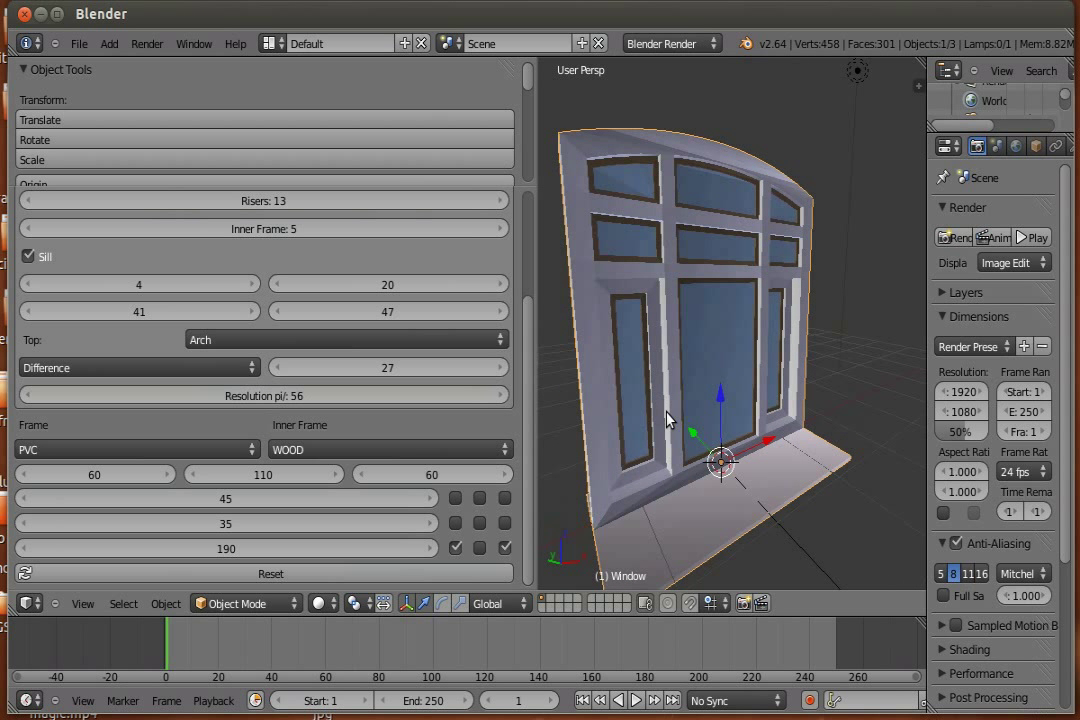
Settle on a WOOD outer frame with Plastic inner frames
left_click(174, 449)
left_click(171, 409)
left_click(316, 450)
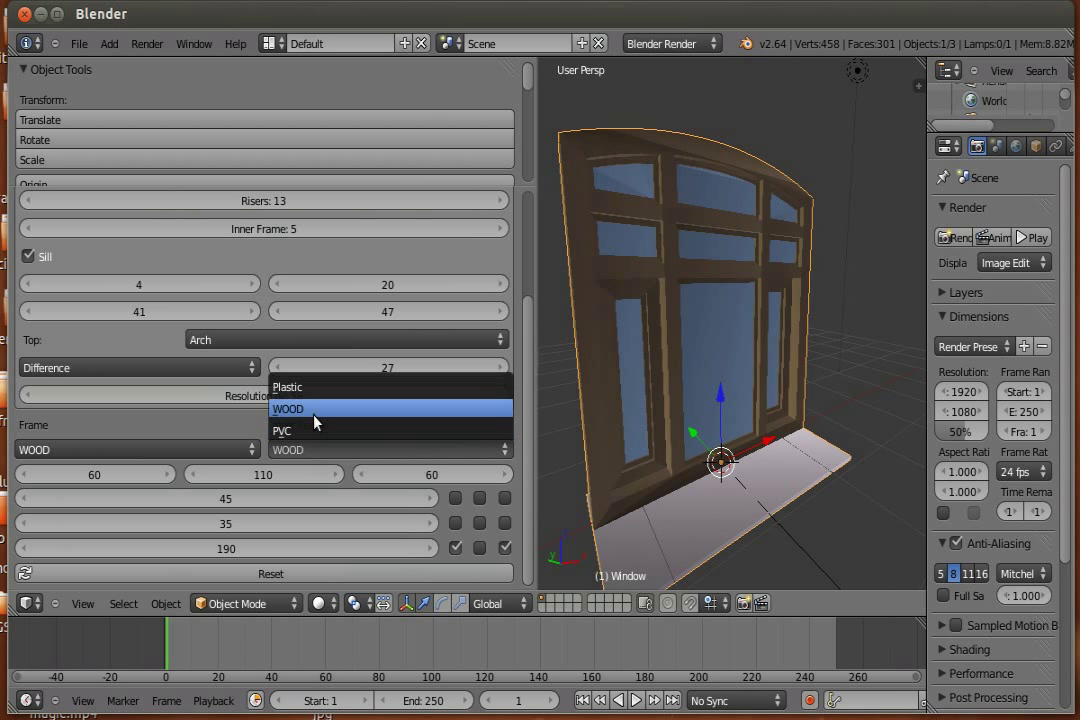
left_click(313, 390)
middle_click_drag(672, 390, 641, 388)
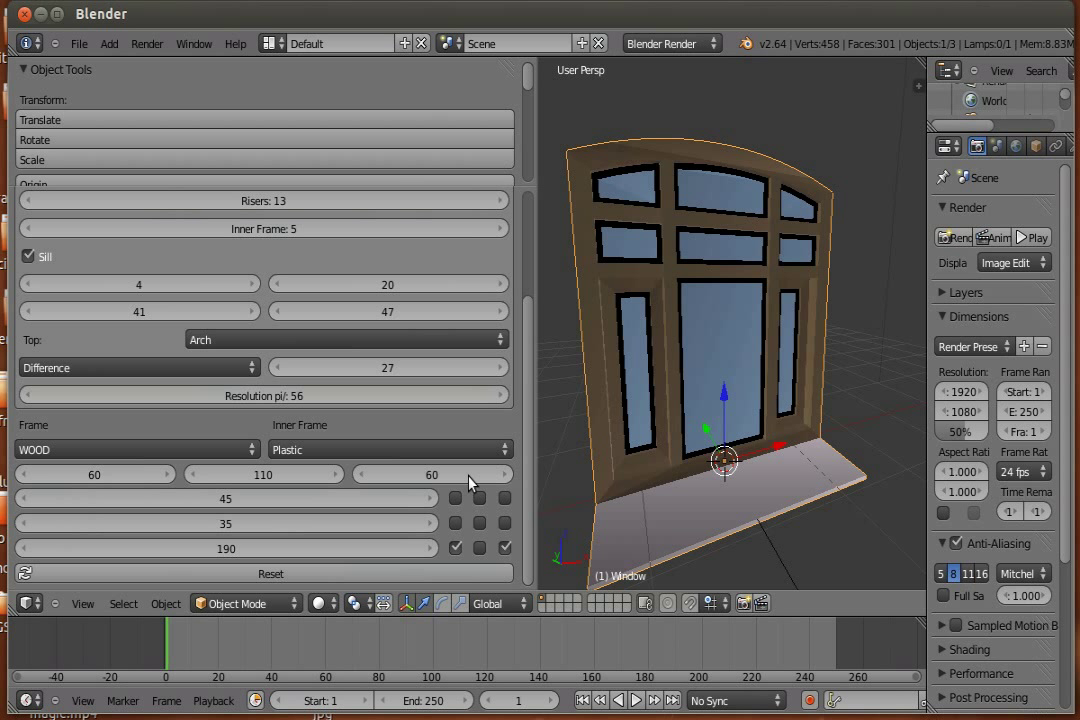
In front view, set frame widths to 120, 239, 103 and heights to 146, 52, 210
left_click_drag(117, 475, 140, 477)
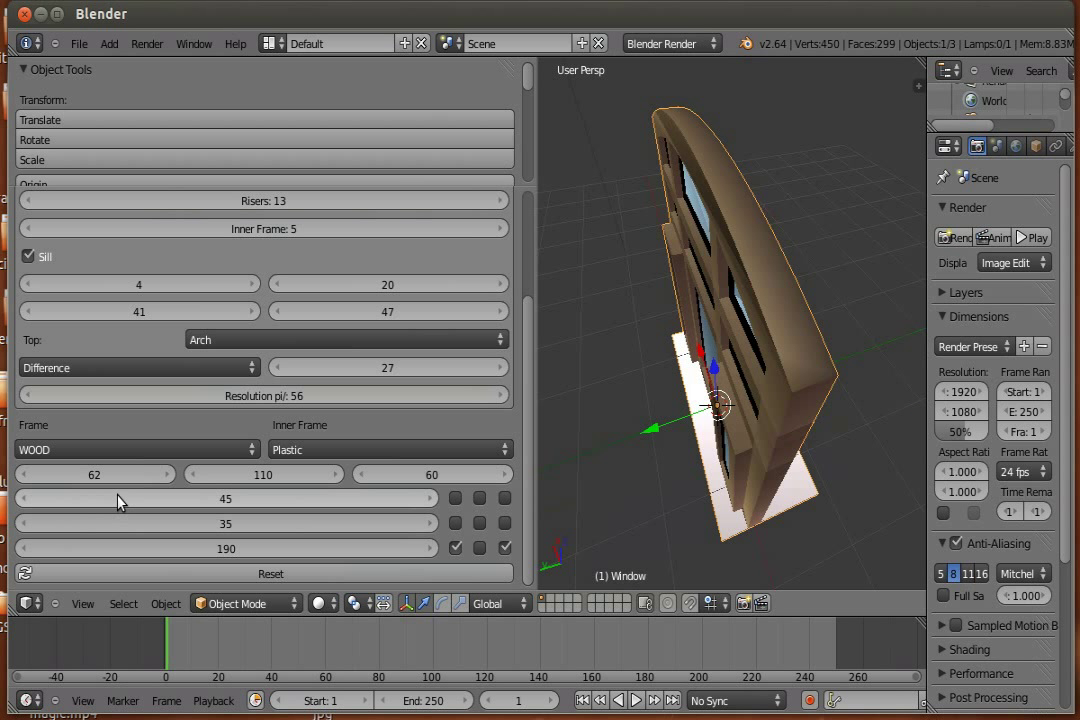
mouse_move(600, 465)
middle_mouse_down()
mouse_move(725, 376)
mouse_move(694, 393)
middle_mouse_up()
scroll(694, 393, "down", 3)
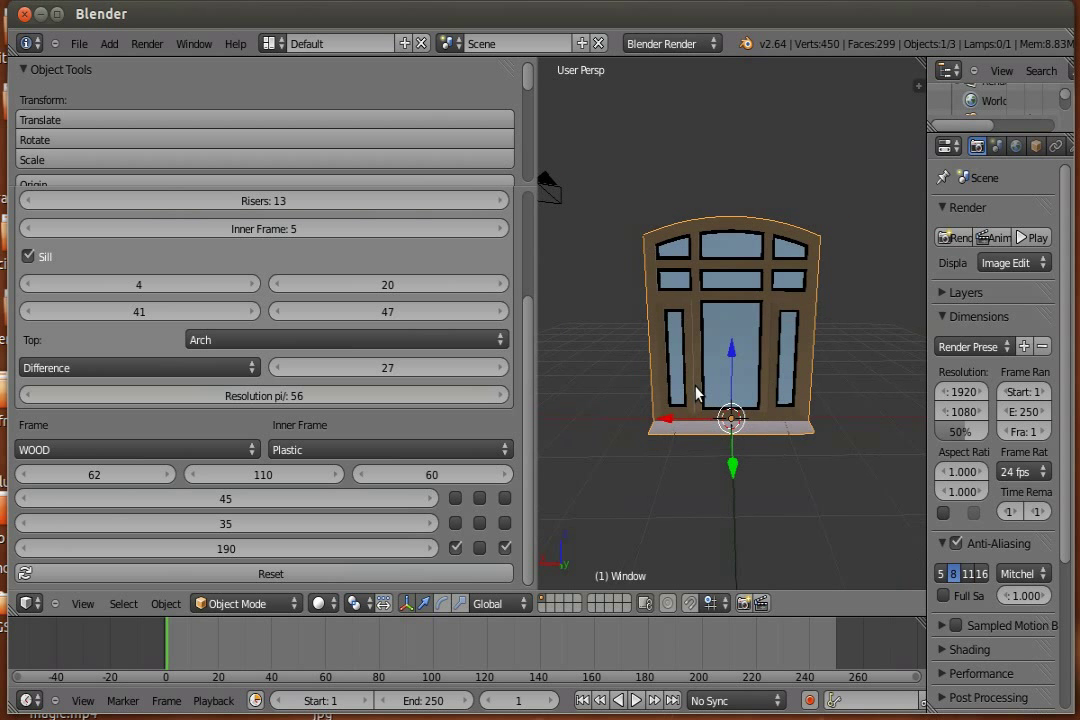
key("KP_1")
mouse_move(91, 486)
left_mouse_down()
mouse_move(361, 472)
mouse_move(685, 477)
mouse_move(463, 470)
left_mouse_up()
mouse_move(557, 482)
left_mouse_down()
mouse_move(880, 482)
mouse_move(451, 489)
left_mouse_up()
left_click_drag(267, 475, 52, 488)
left_click_drag(224, 499, 520, 485)
left_click_drag(338, 527, 420, 522)
left_click_drag(260, 550, 441, 550)
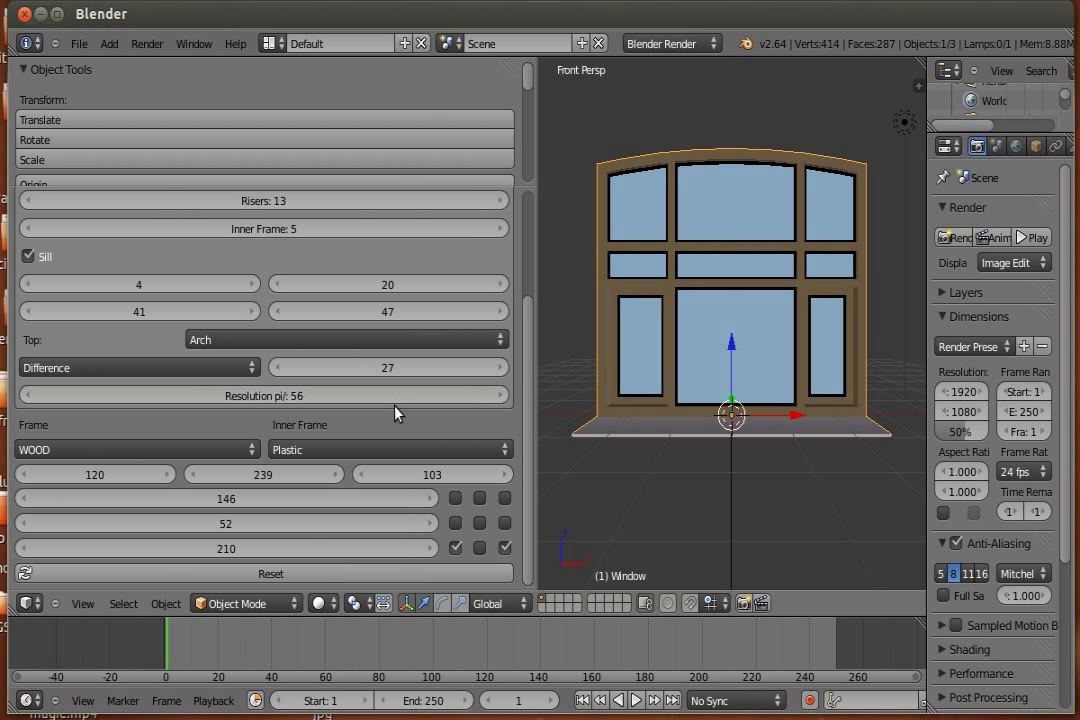
Apply the DOOR 80X230 preset to the window
scroll(398, 432, "up", 2)
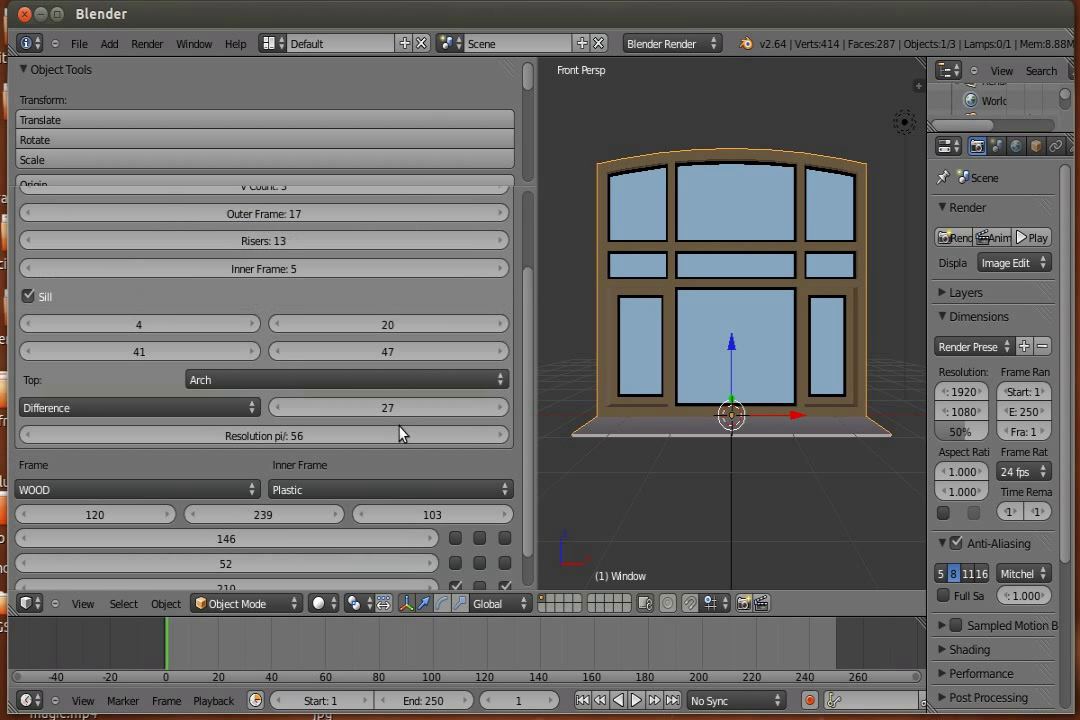
scroll(400, 434, "up", 3)
left_click(453, 237)
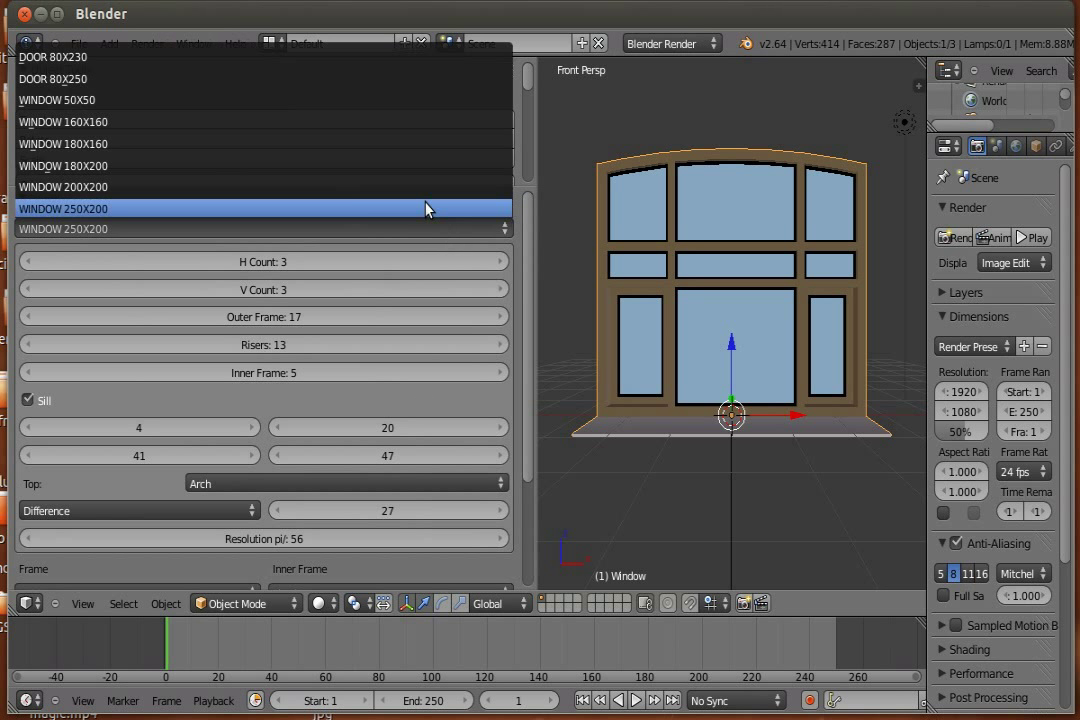
left_click(393, 49)
scroll(405, 342, "down", 2)
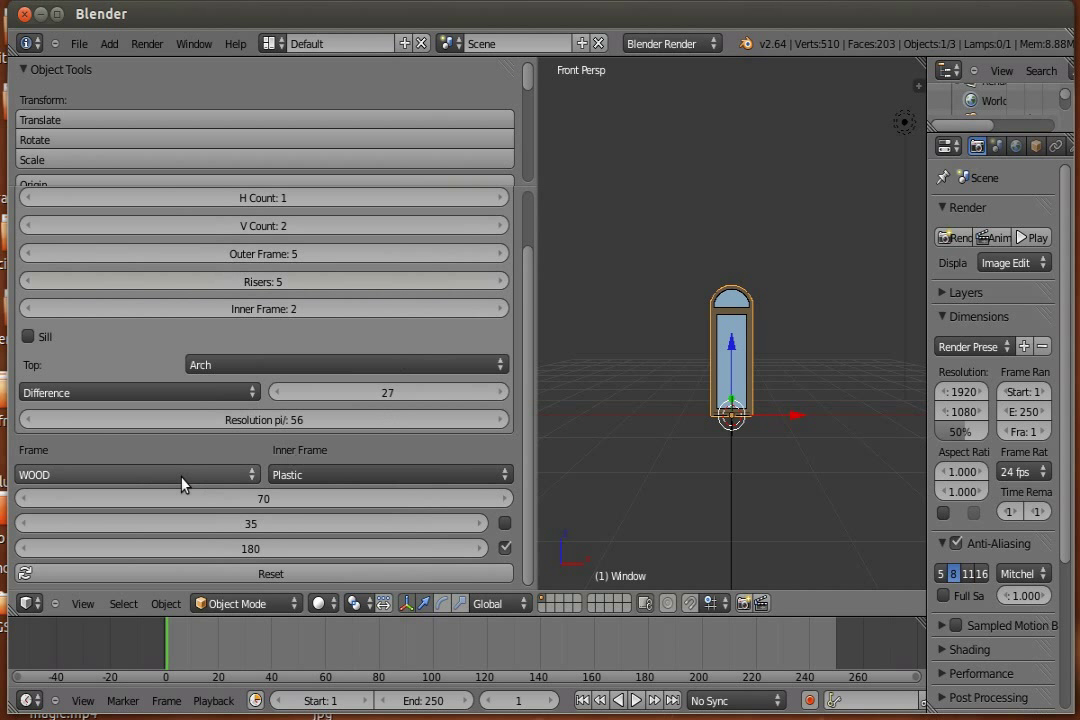
scroll(800, 340, "up", 6)
scroll(800, 340, "down", 6)
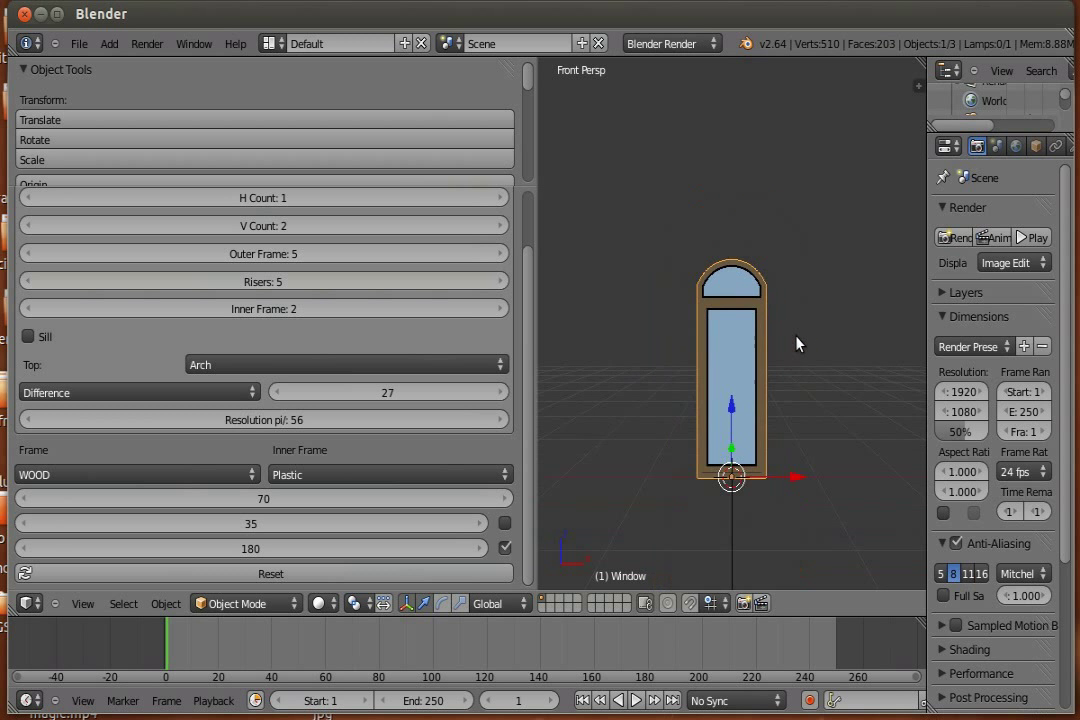
middle_click_drag(583, 477, 755, 430)
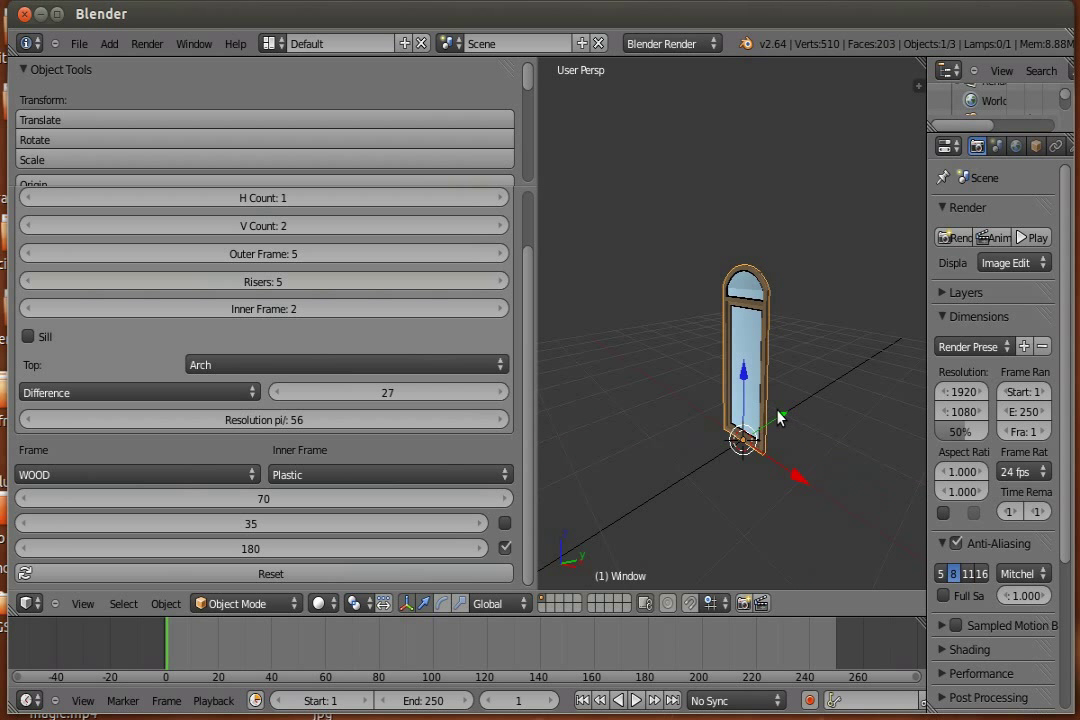
Shift the door slightly along the Y axis
key("g")
key("y")
left_click(528, 393)
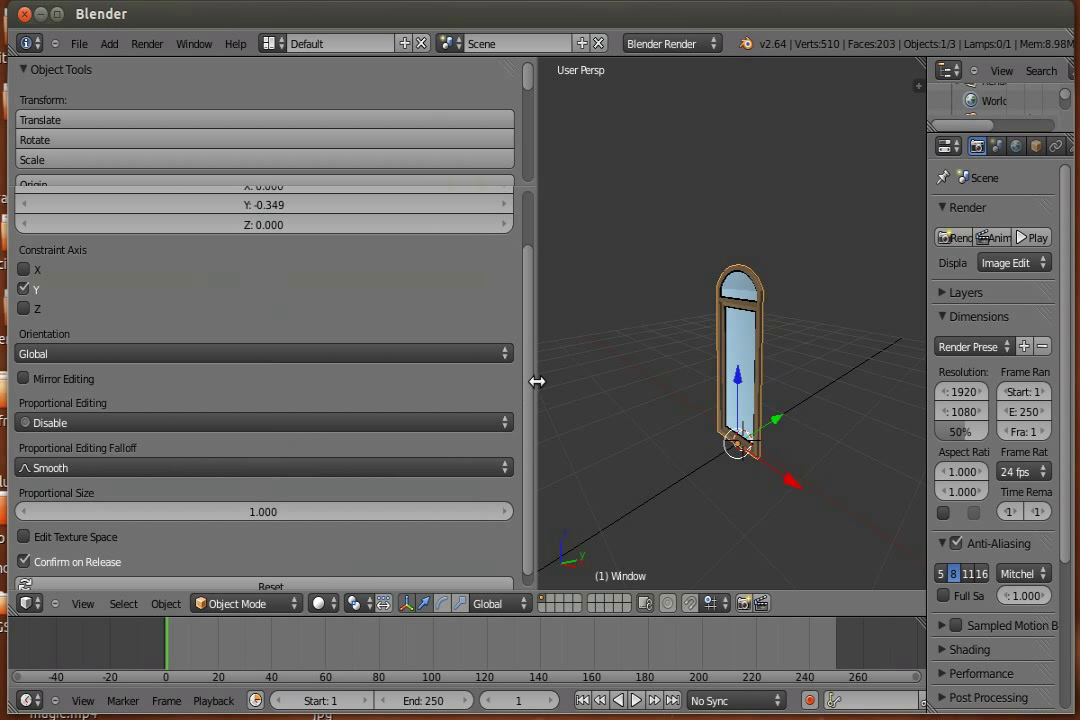
left_click_drag(537, 381, 292, 420)
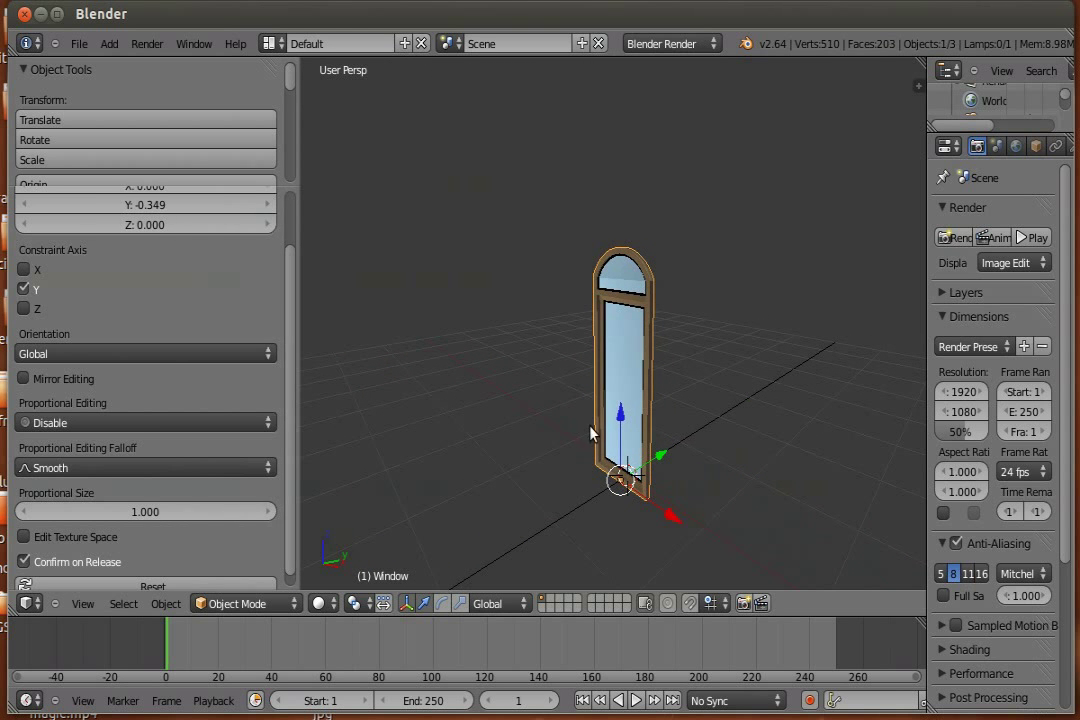
Inspect the door's mesh in Edit Mode, return to Object Mode and view through the camera
key("Tab")
scroll(731, 475, "up", 2)
scroll(593, 427, "up", 2)
scroll(805, 429, "up", 2)
mouse_move(669, 410)
middle_mouse_down()
mouse_move(713, 330)
mouse_move(655, 318)
mouse_move(732, 422)
middle_mouse_up()
scroll(636, 320, "down", 3)
scroll(617, 323, "down", 2)
scroll(644, 414, "up", 2)
scroll(634, 380, "up", 2)
middle_click_drag(634, 380, 535, 305)
scroll(620, 366, "down", 1)
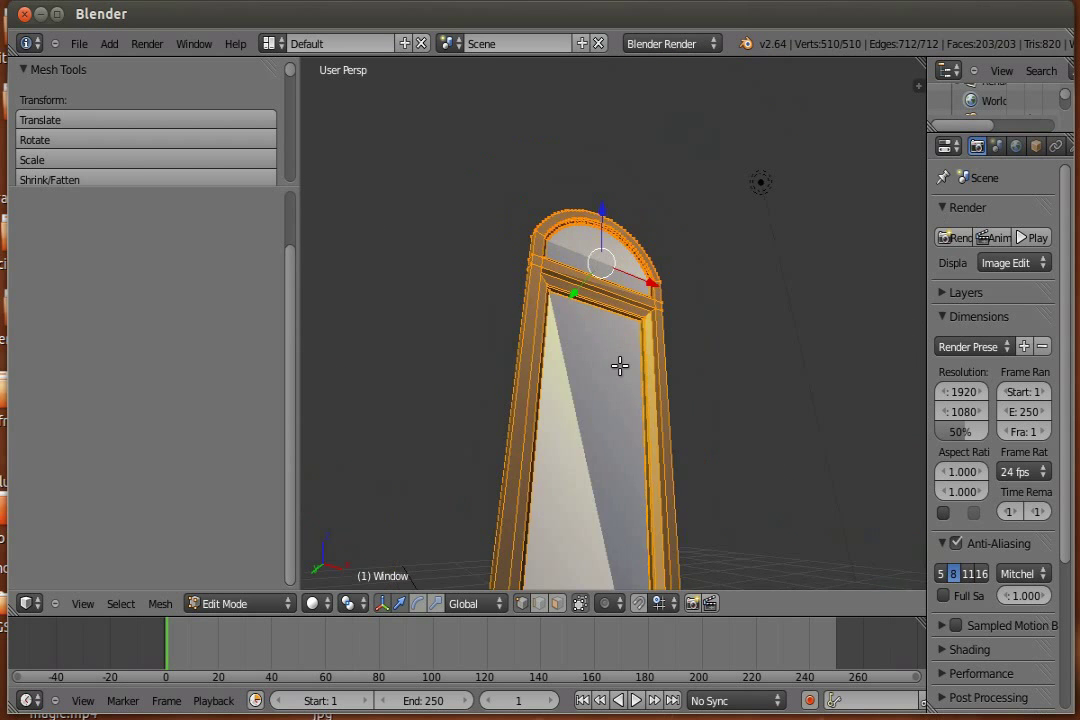
scroll(620, 366, "down", 3)
key("Tab")
scroll(610, 460, "down", 1)
scroll(617, 457, "down", 3)
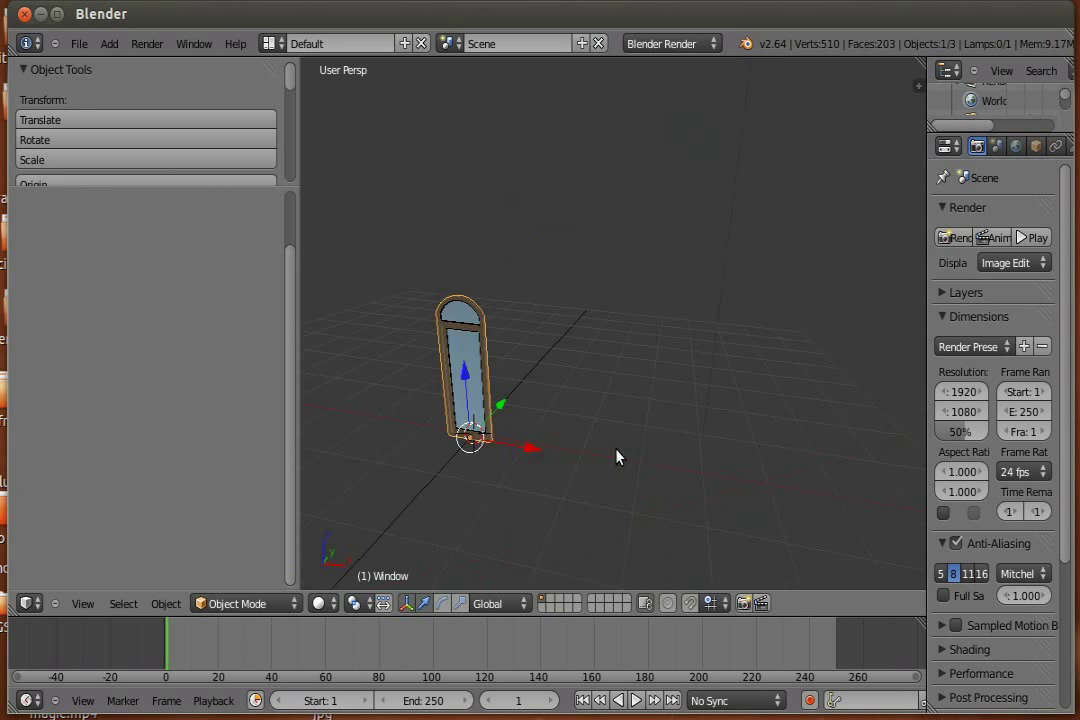
key("KP_0")
Scale the arched window up about 1.9 times and lower it into place
key("s")
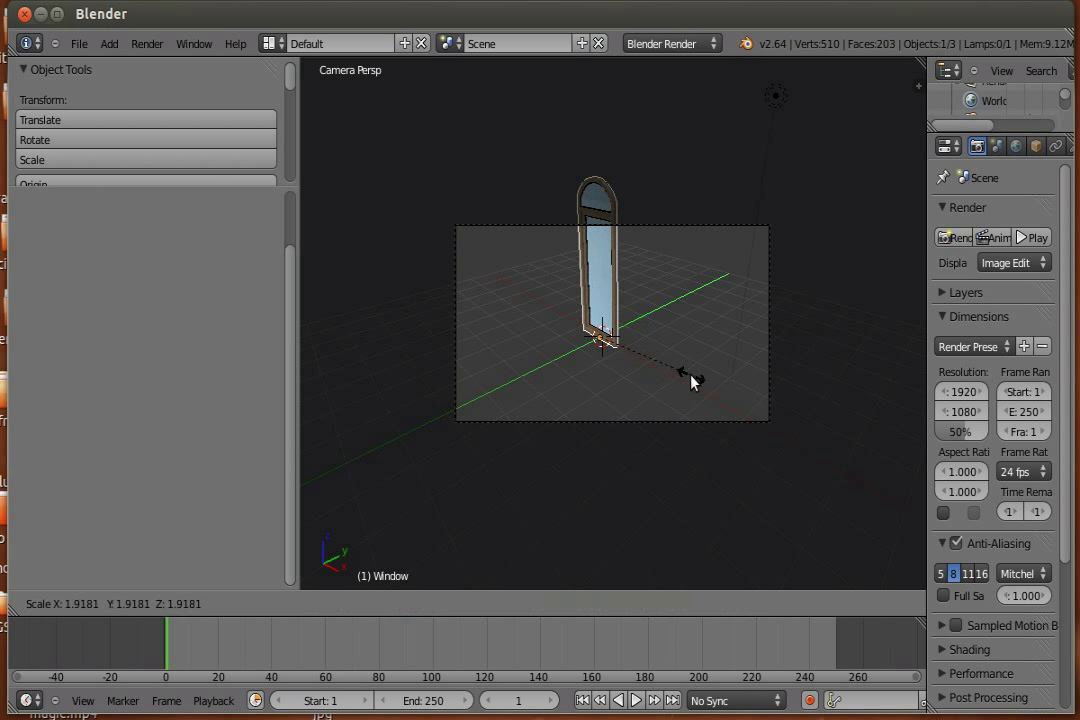
left_click(688, 374)
key("g")
left_click(661, 388)
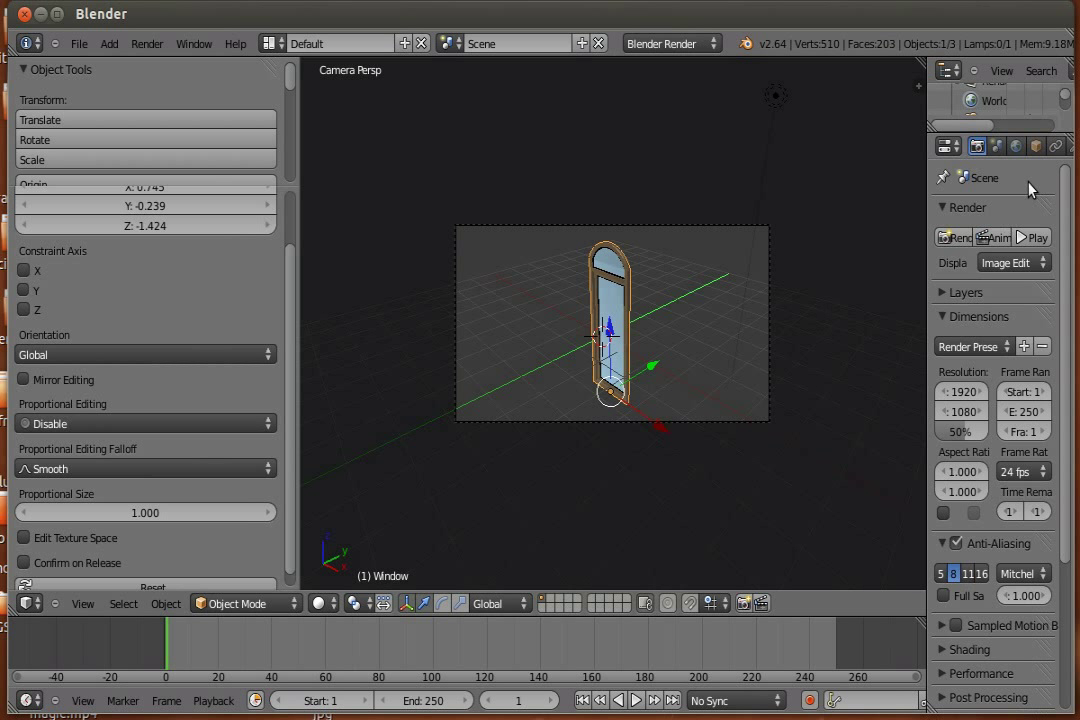
Enable Ambient Occlusion in the World settings and render the scene with F12
left_click(1016, 146)
left_click(957, 533)
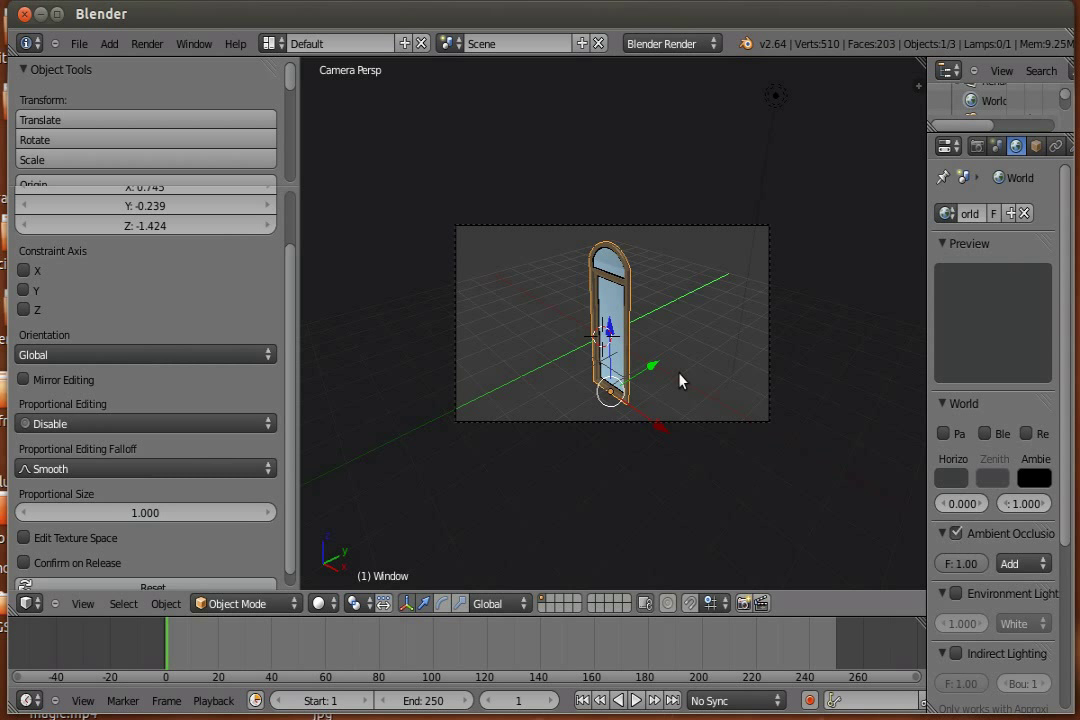
key("F12")
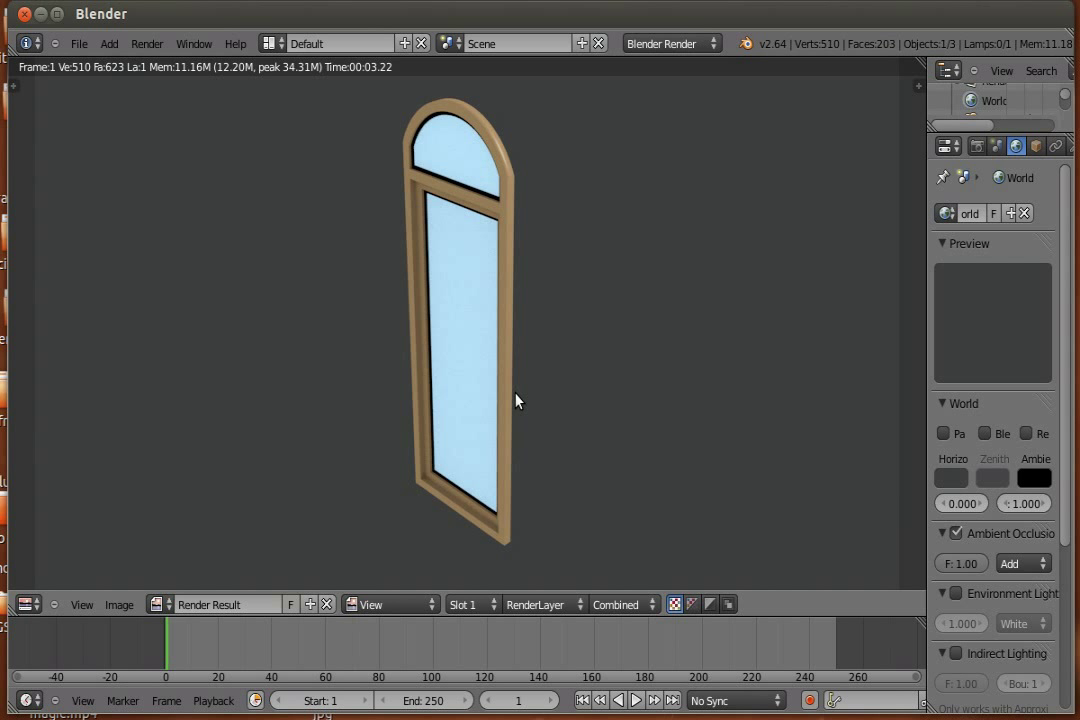
key("Escape")
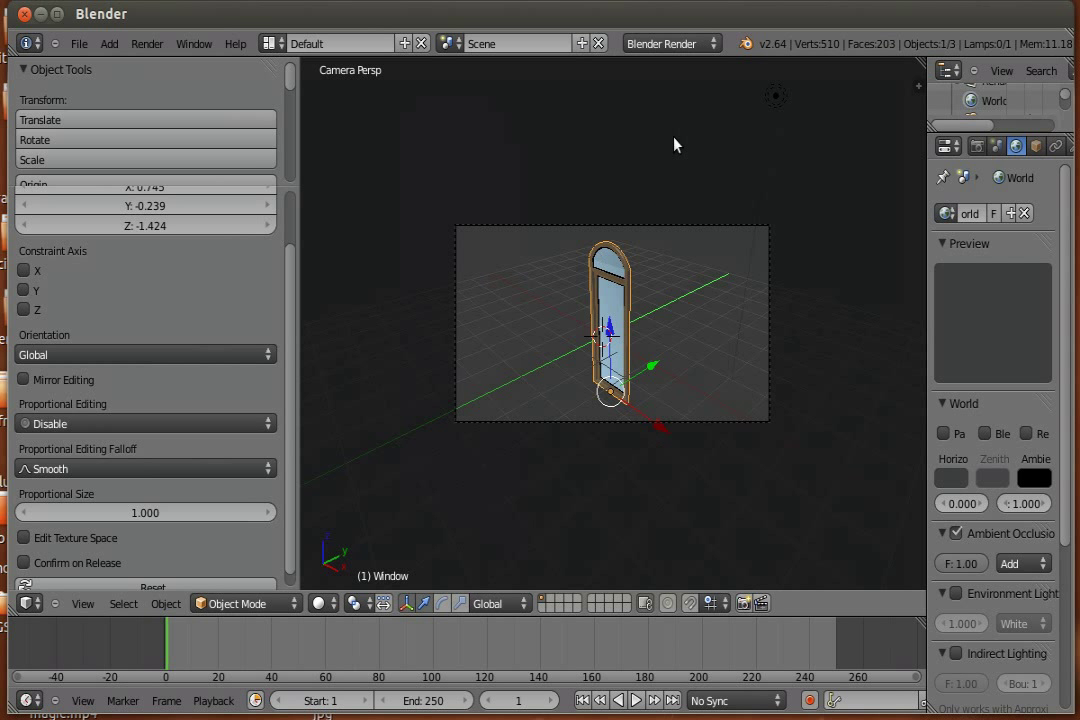
left_click(670, 44)
left_click(670, 64)
left_click(698, 46)
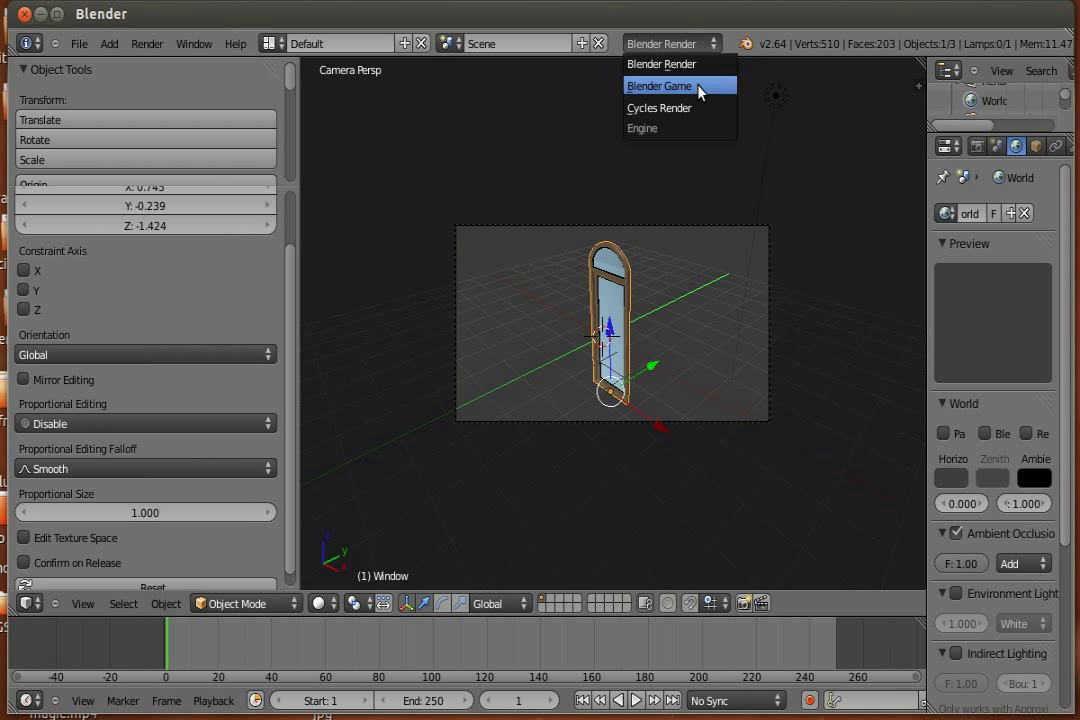
left_click(704, 110)
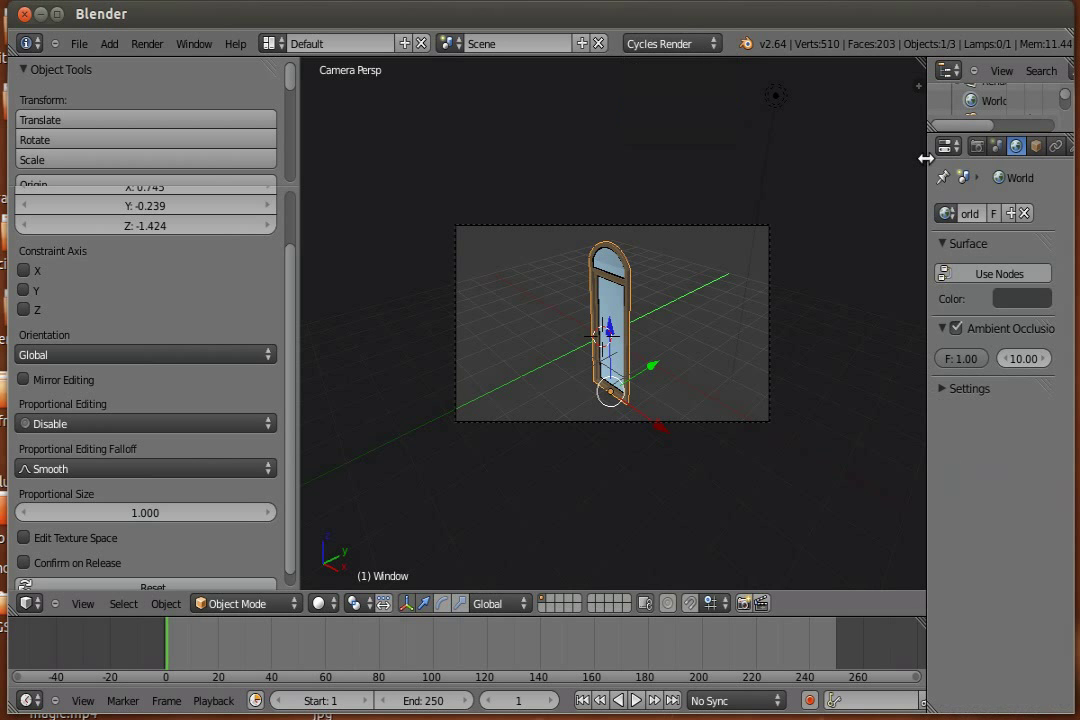
left_click(318, 603)
left_click(320, 474)
scroll(619, 369, "up", 4)
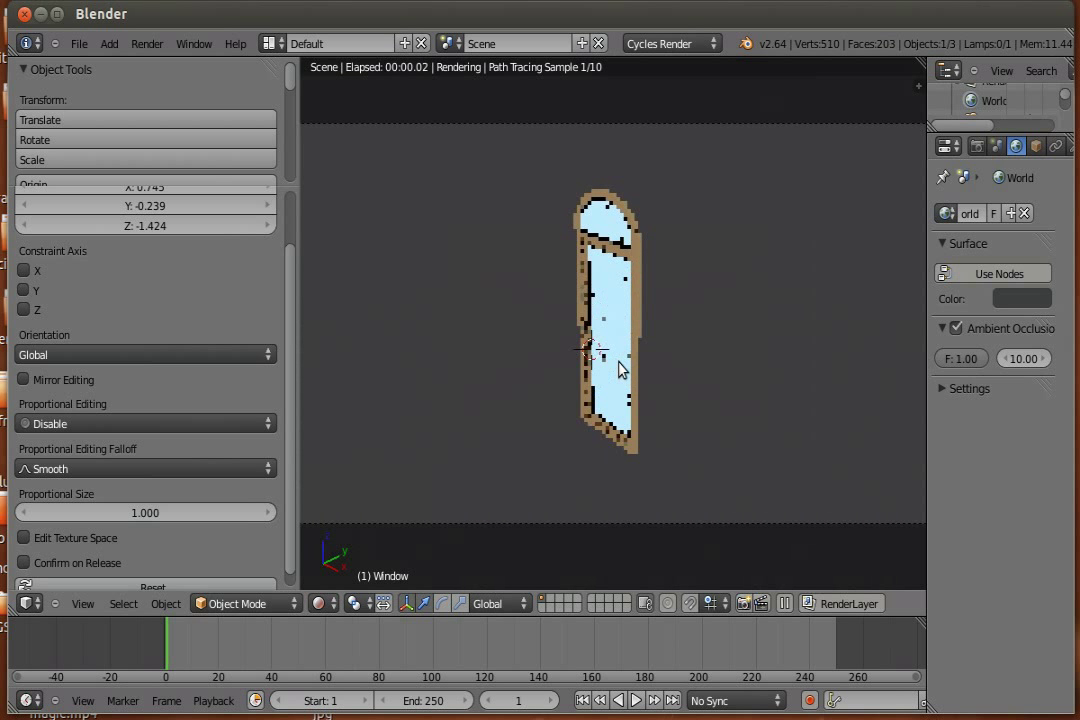
scroll(619, 369, "up", 2)
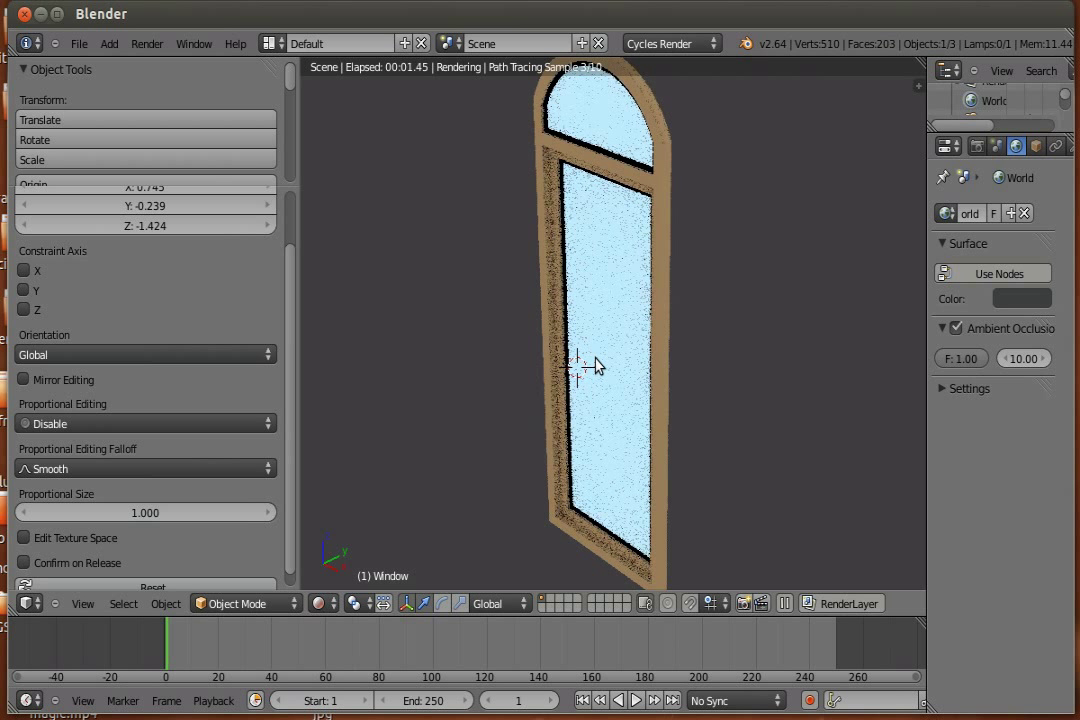
key("KP_0")
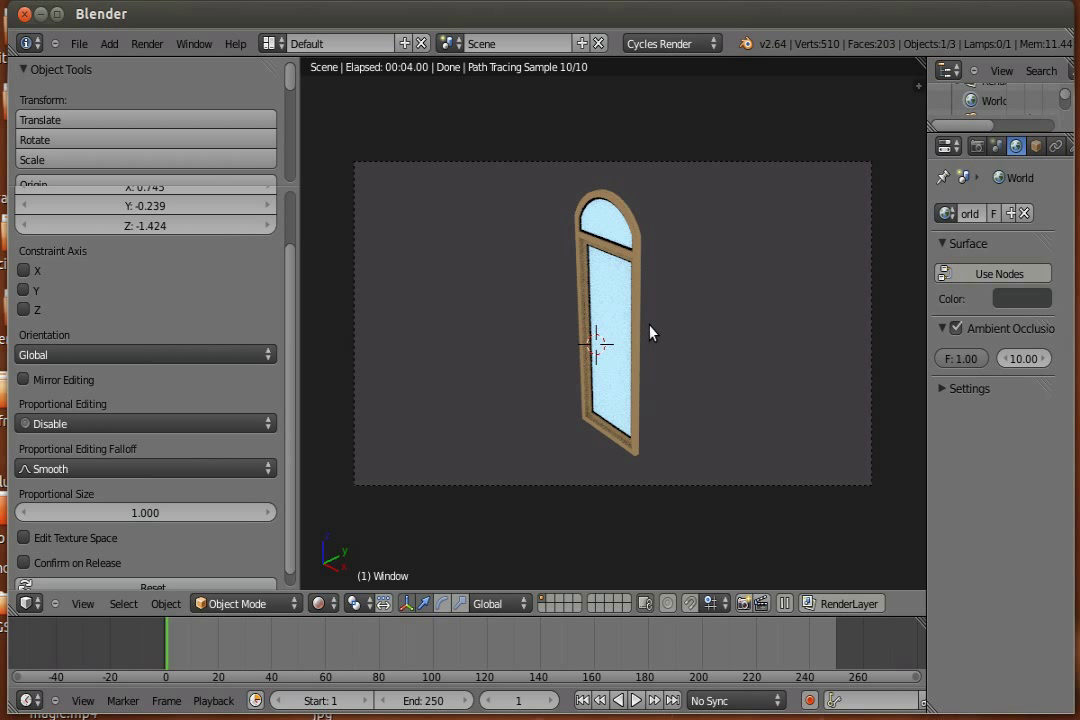
left_click(670, 43)
Switch back to Blender Render and remove the Window Generator 2 add-on
left_click(712, 64)
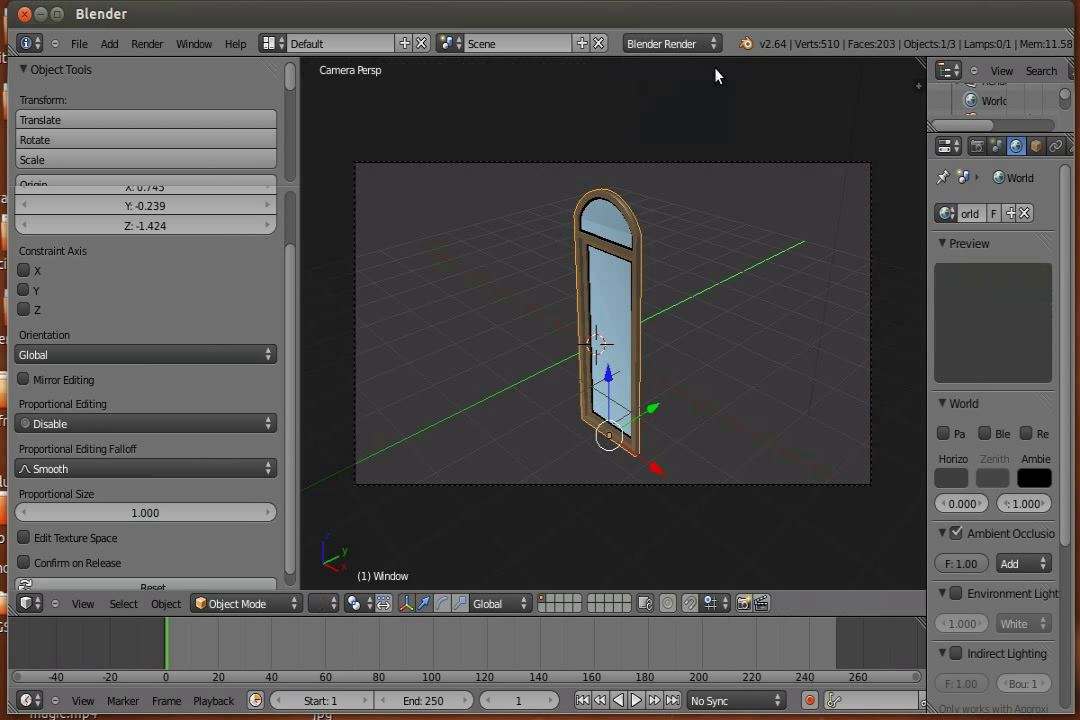
key("ctrl+alt+u")
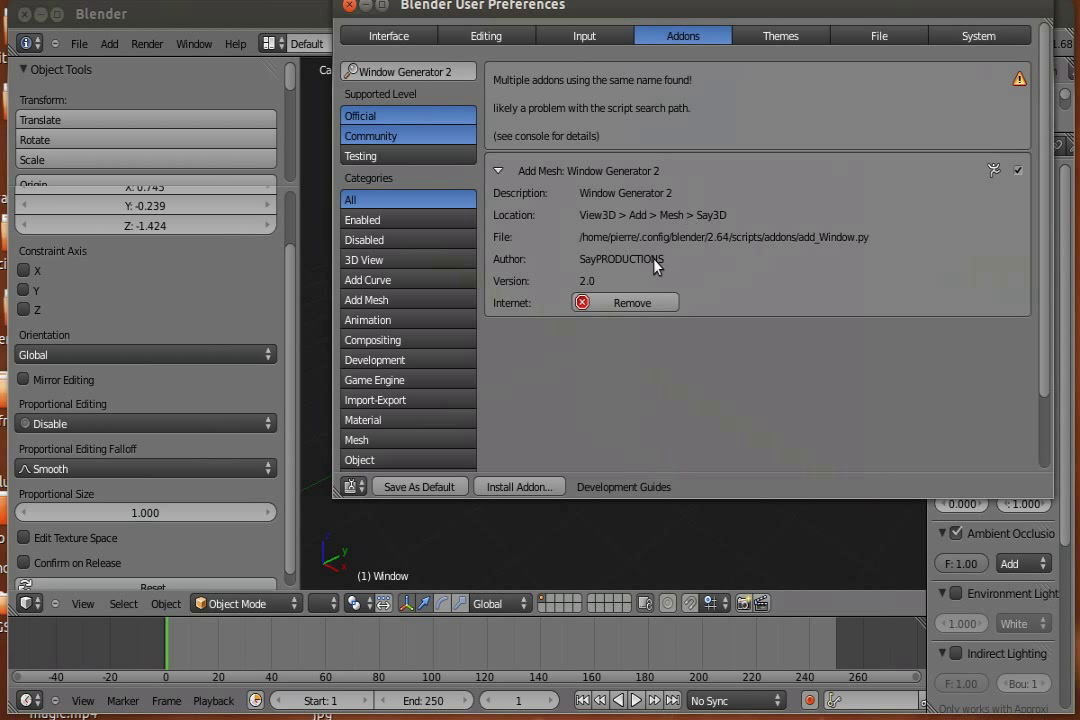
left_click(608, 314)
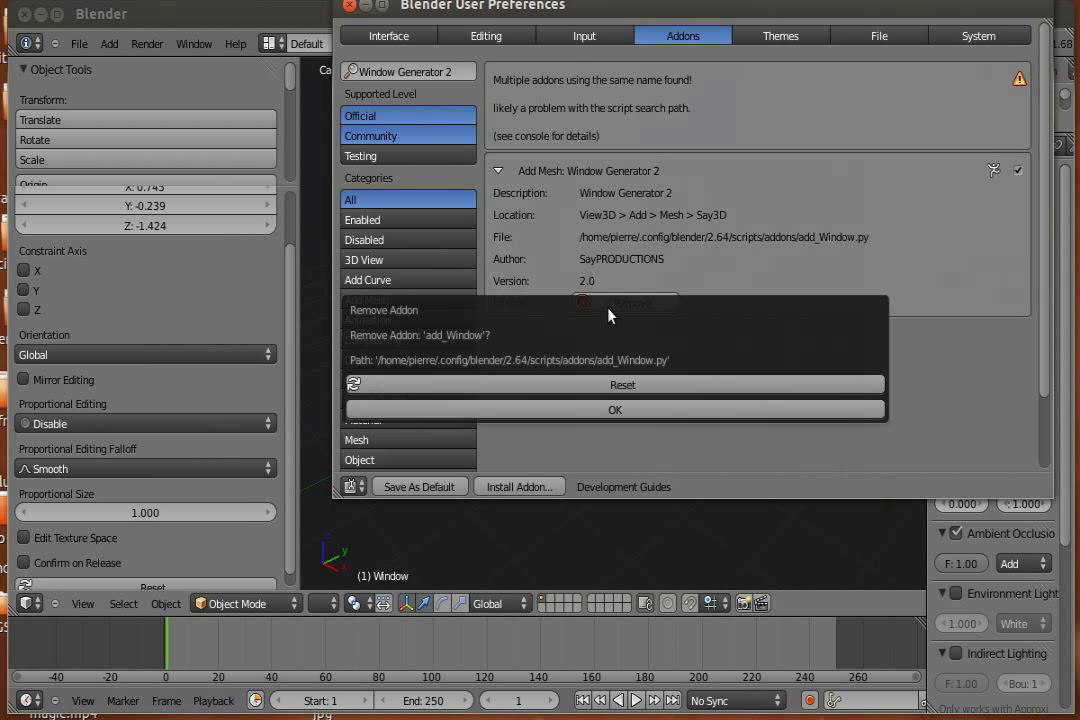
left_click(586, 410)
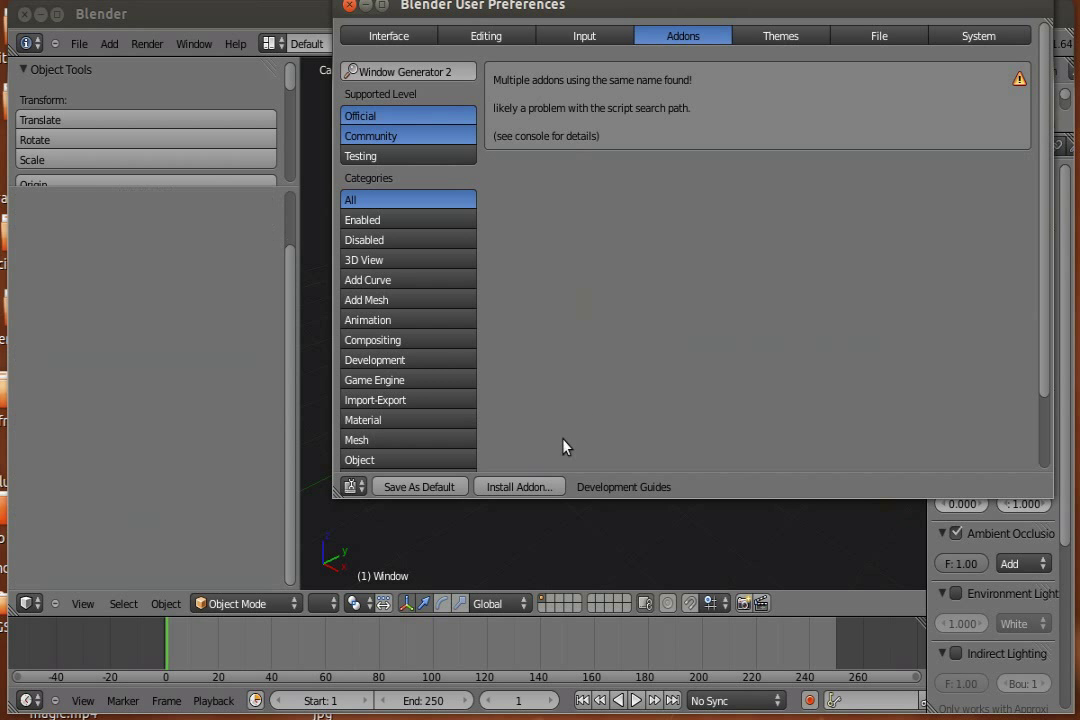
Install add_Window(french version).py from the Blender 2.64 folder and enable it
left_click(503, 490)
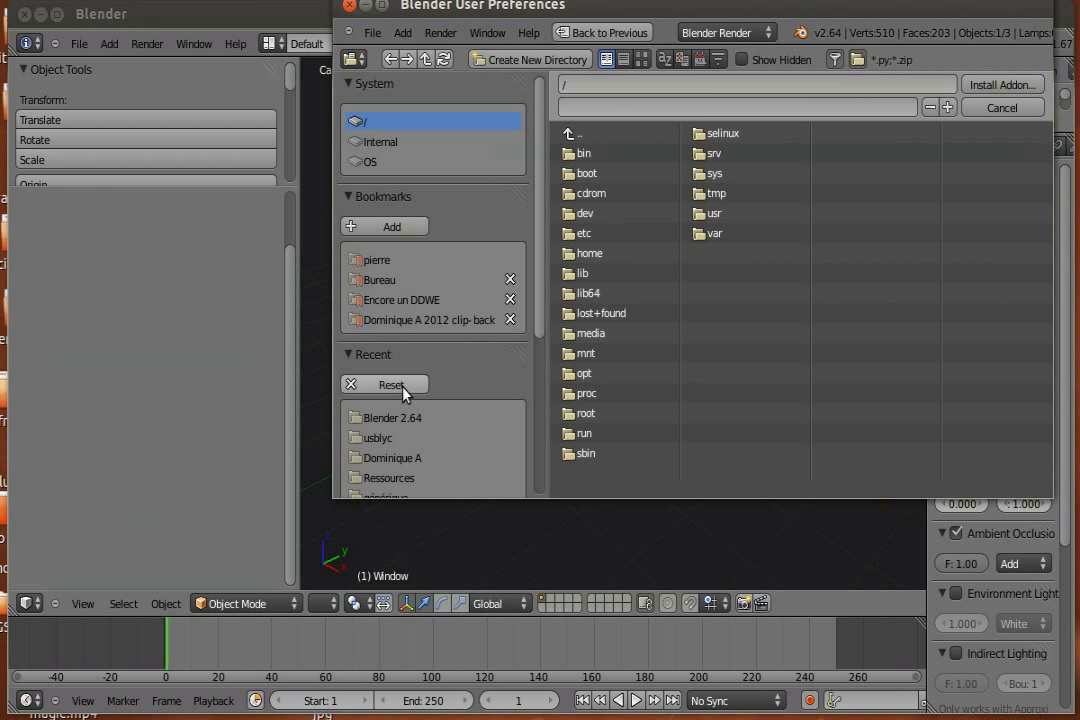
left_click(406, 420)
left_click(726, 276)
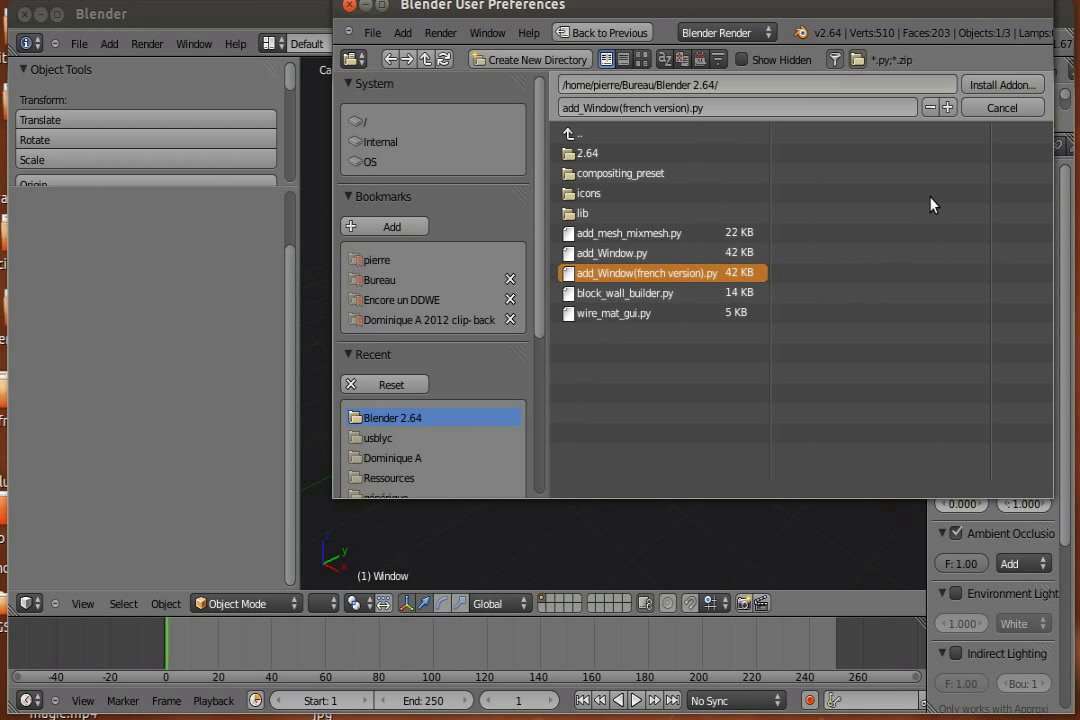
left_click(1015, 85)
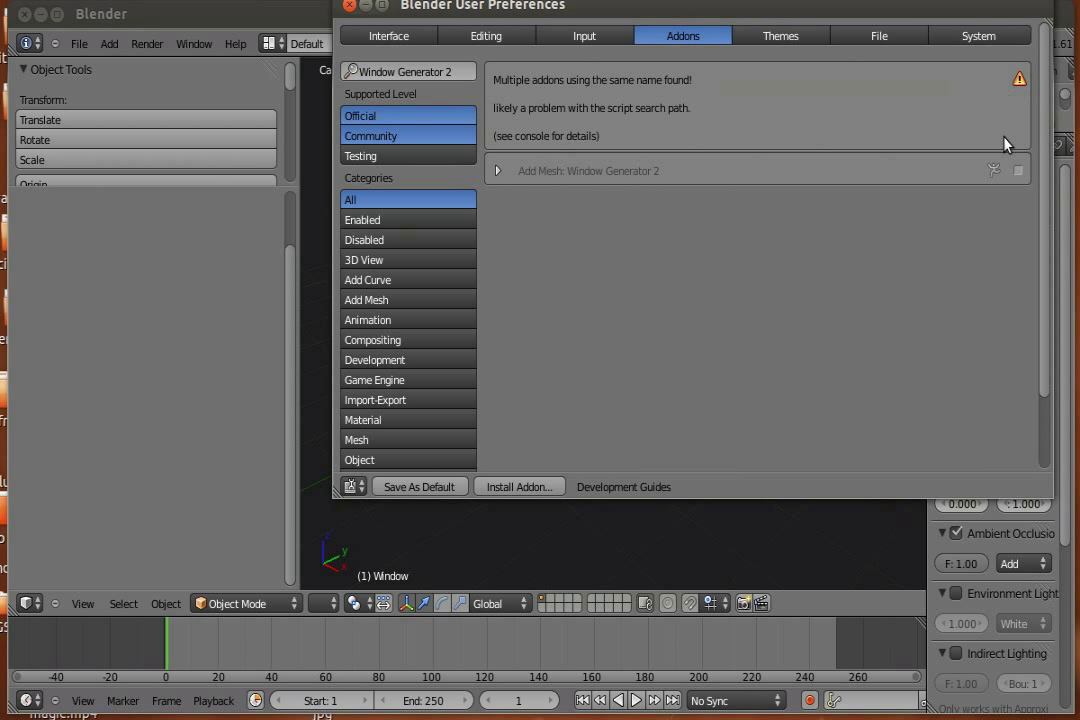
left_click(499, 171)
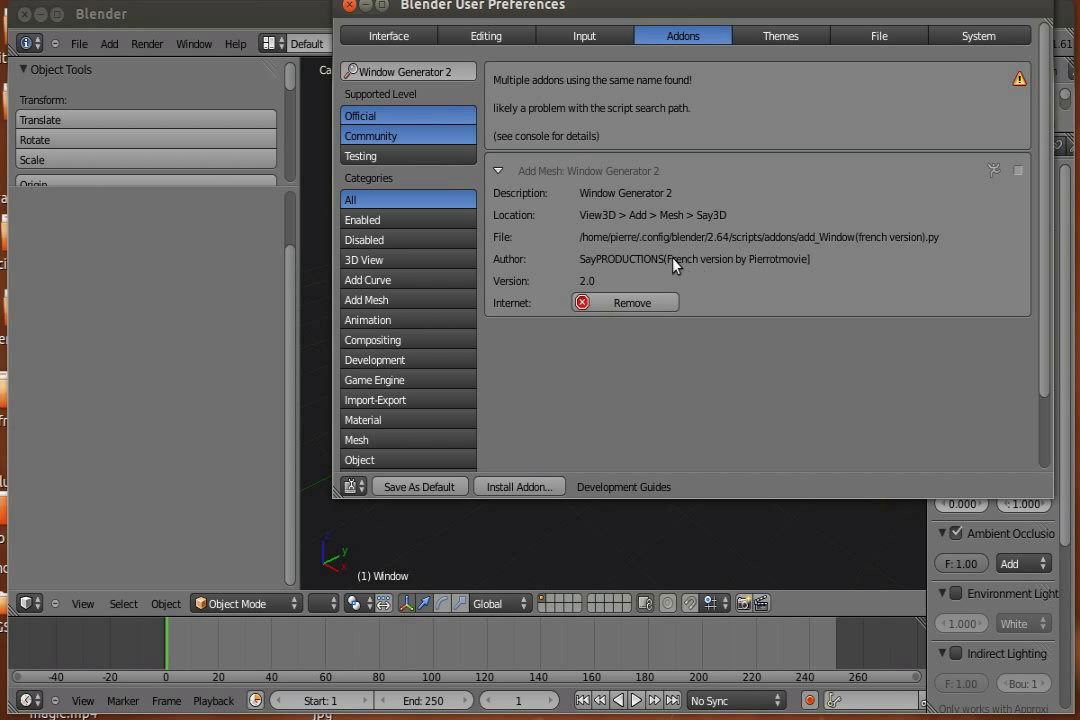
left_click(1017, 172)
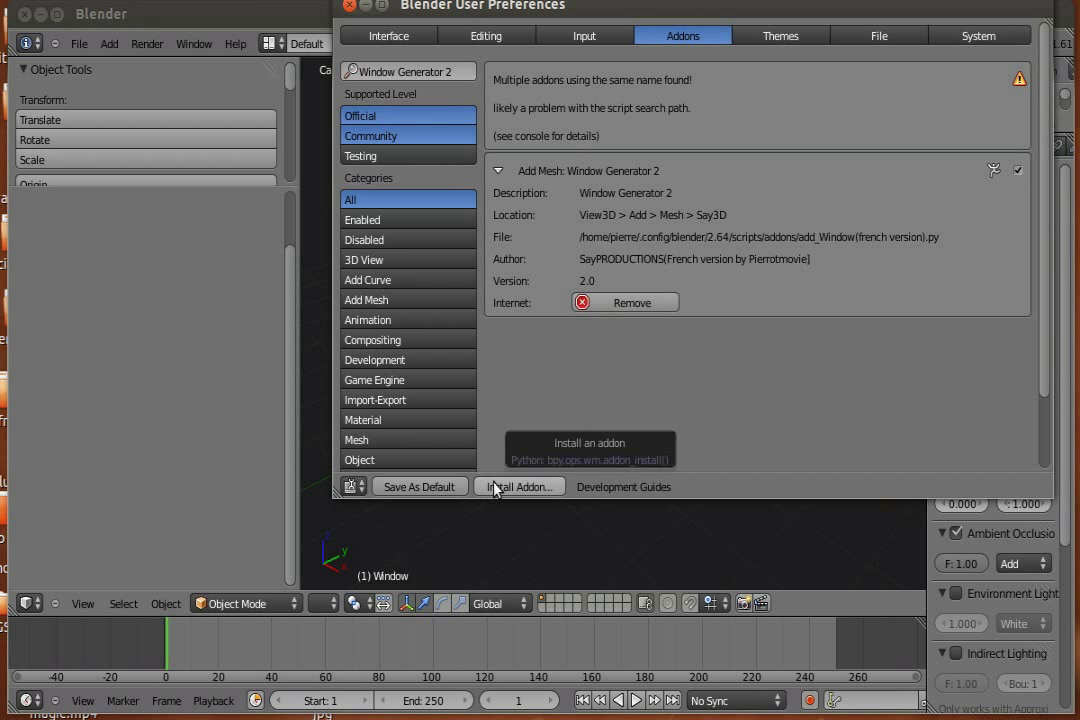
left_click(347, 8)
Delete the arched window and add a new Fenêtre window mesh
key("x")
left_click(562, 378)
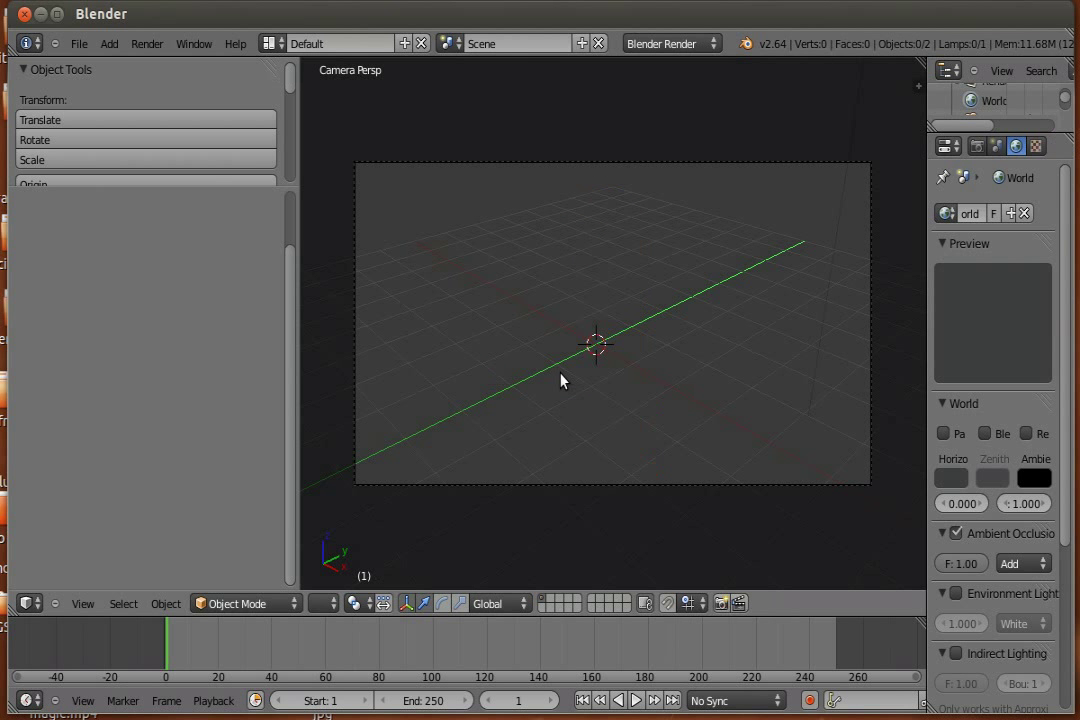
key("shift+a")
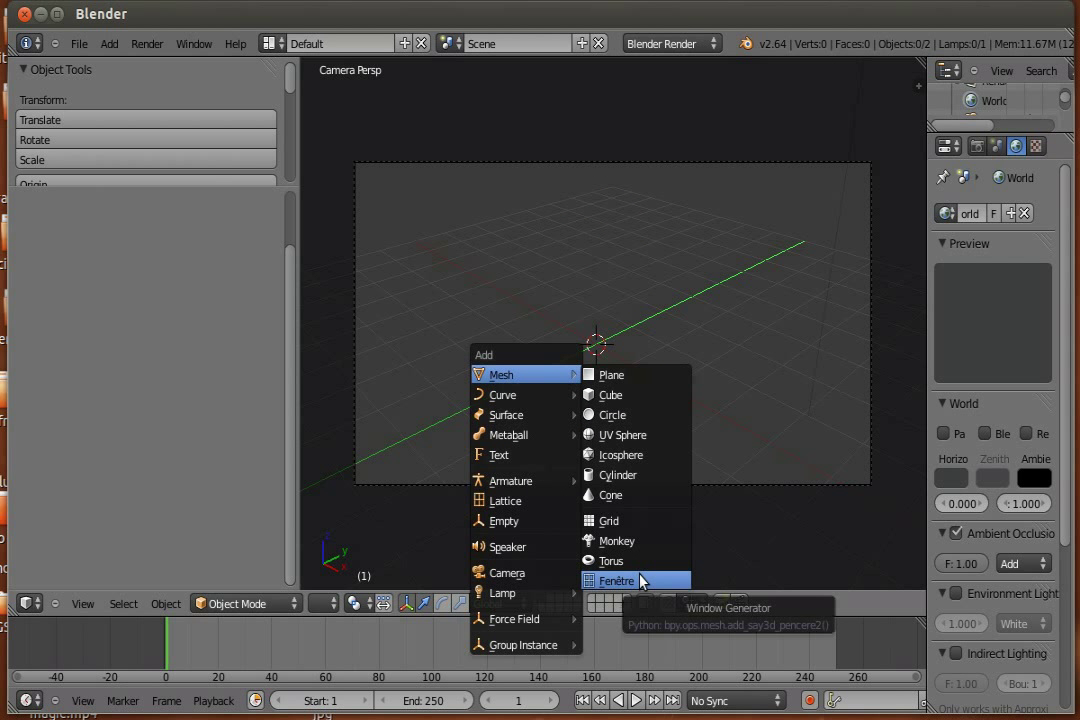
left_click(640, 580)
Keep the Fenêtre 250X200 preset with three horizontal panels, Plat top lintel and PVC frame
scroll(160, 260, "up", 2)
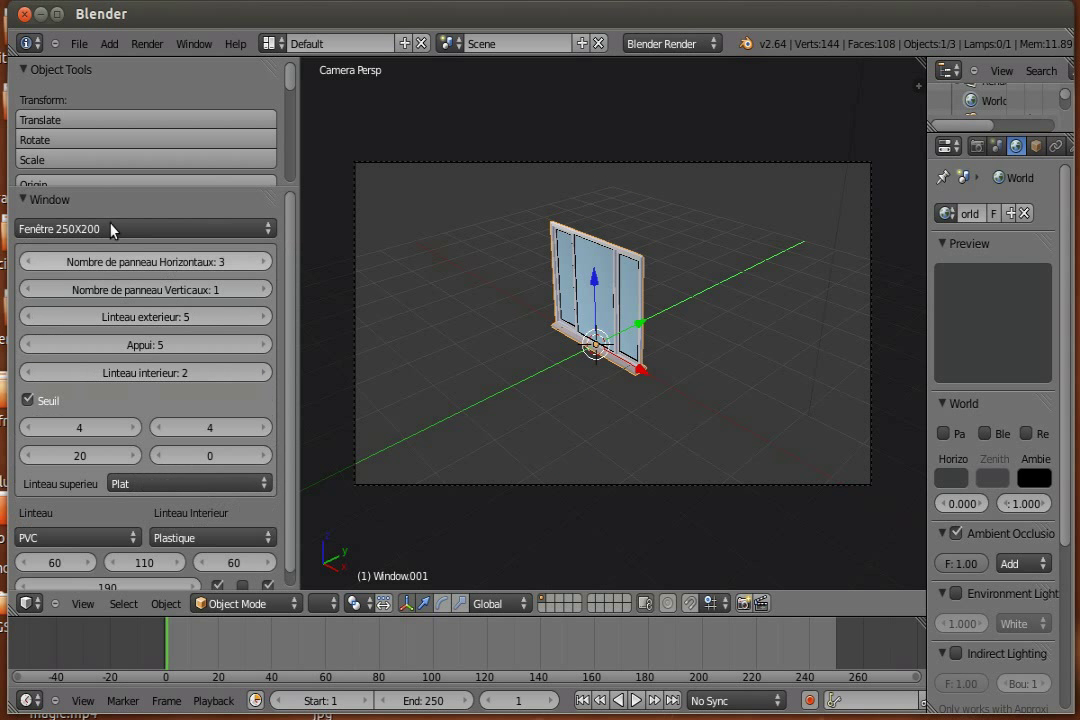
scroll(182, 262, "down", 1)
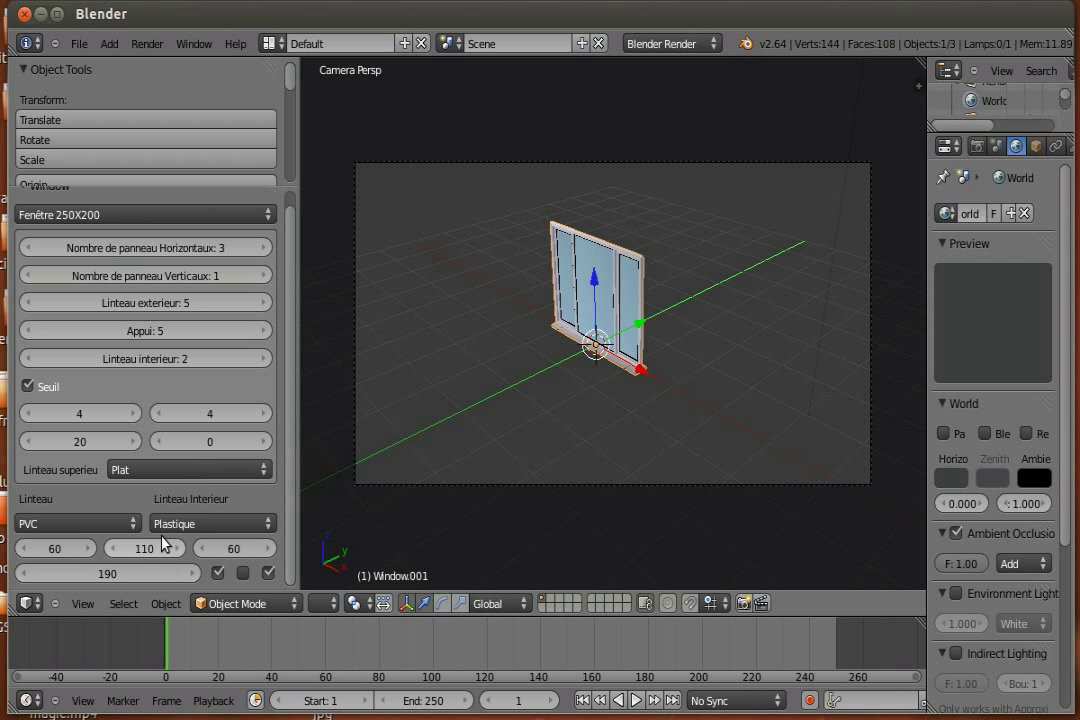
scroll(160, 458, "up", 1)
scroll(160, 455, "down", 1)
scroll(159, 451, "up", 1)
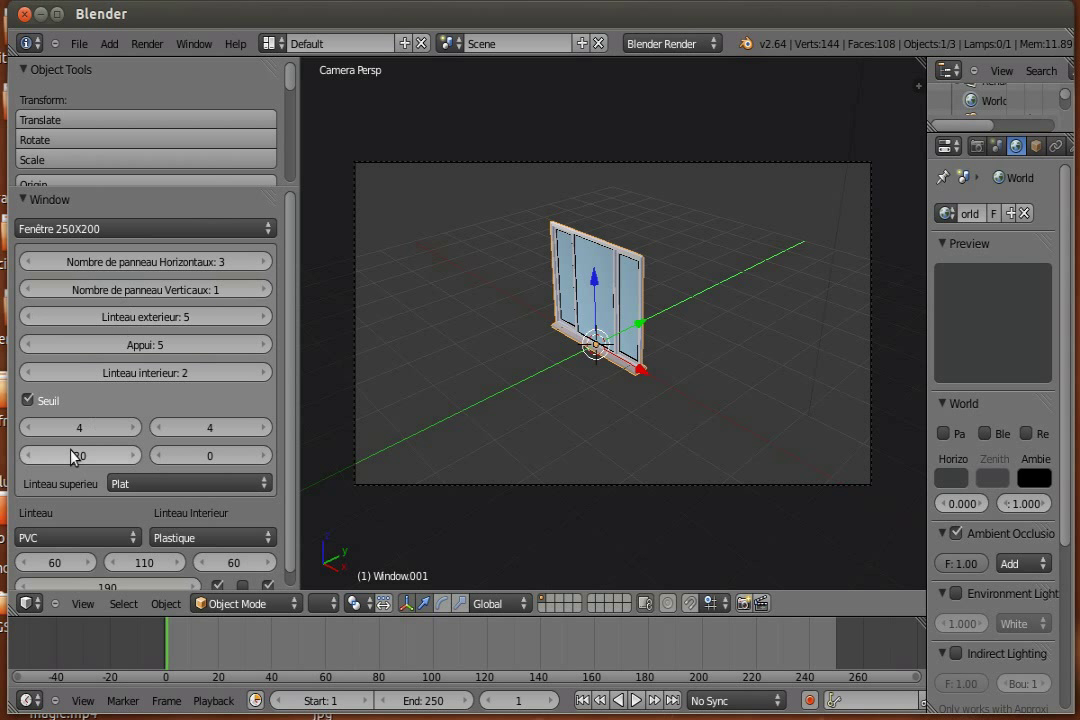
scroll(72, 455, "down", 1)
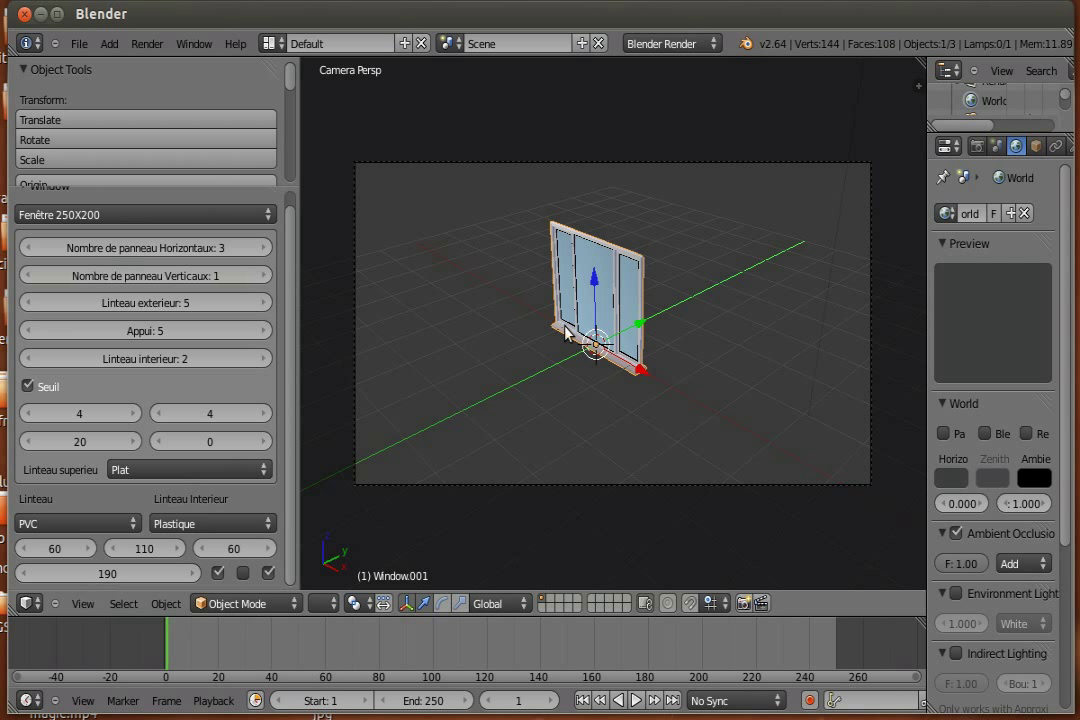
scroll(651, 308, "up", 2)
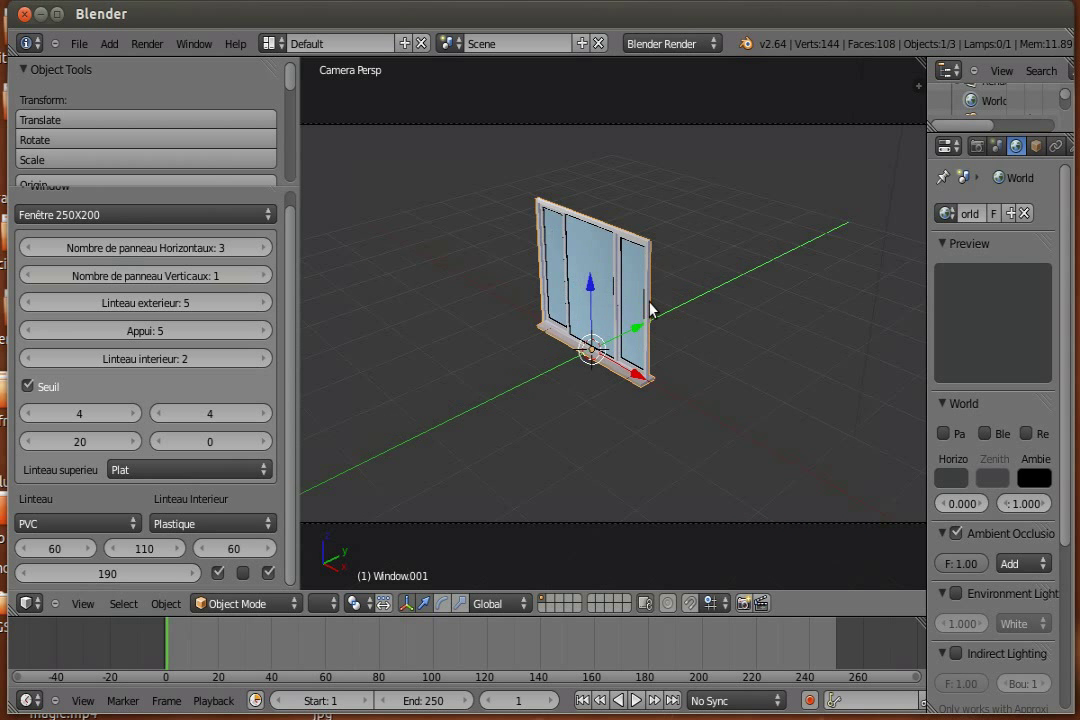
scroll(650, 310, "up", 2)
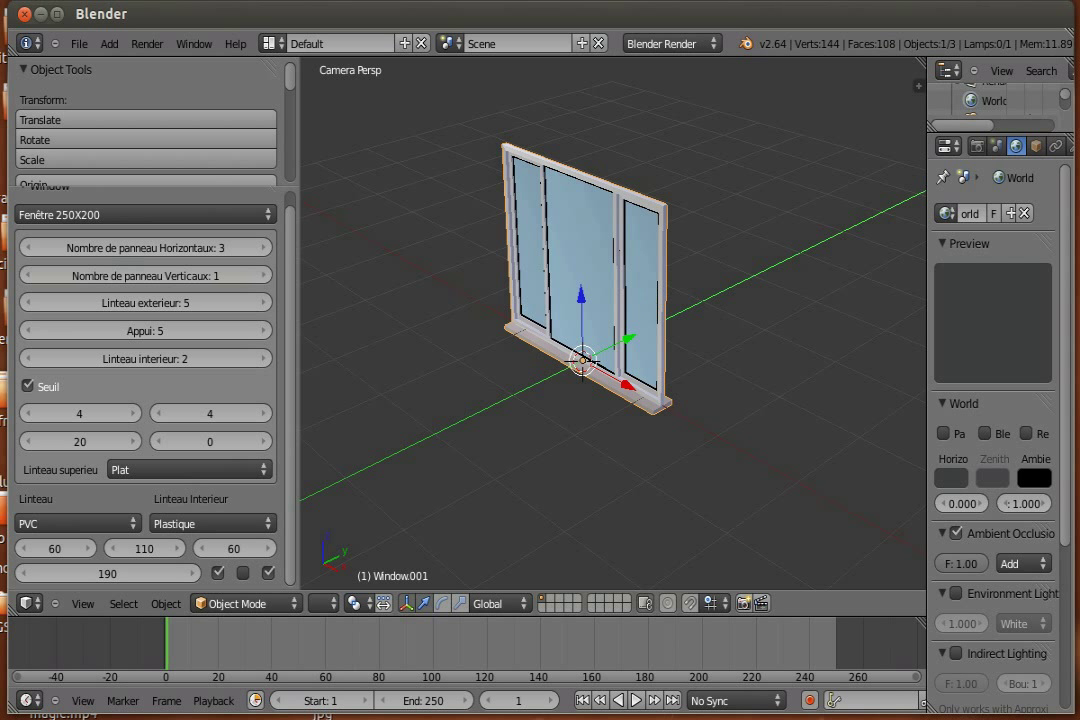
left_click(905, 2)
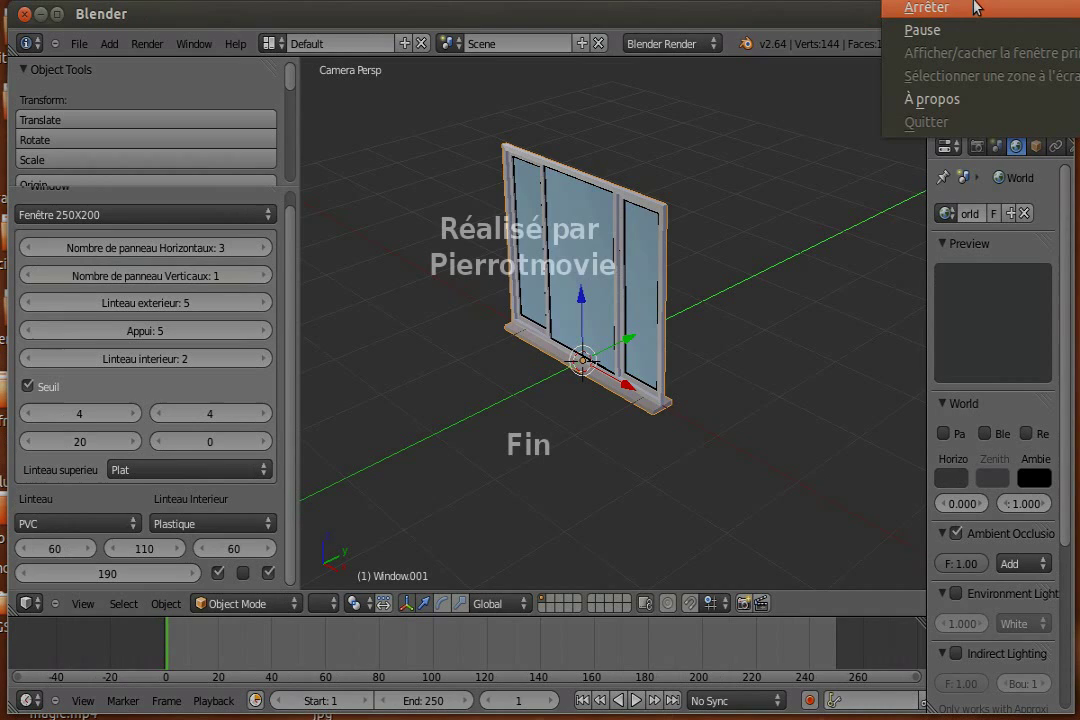